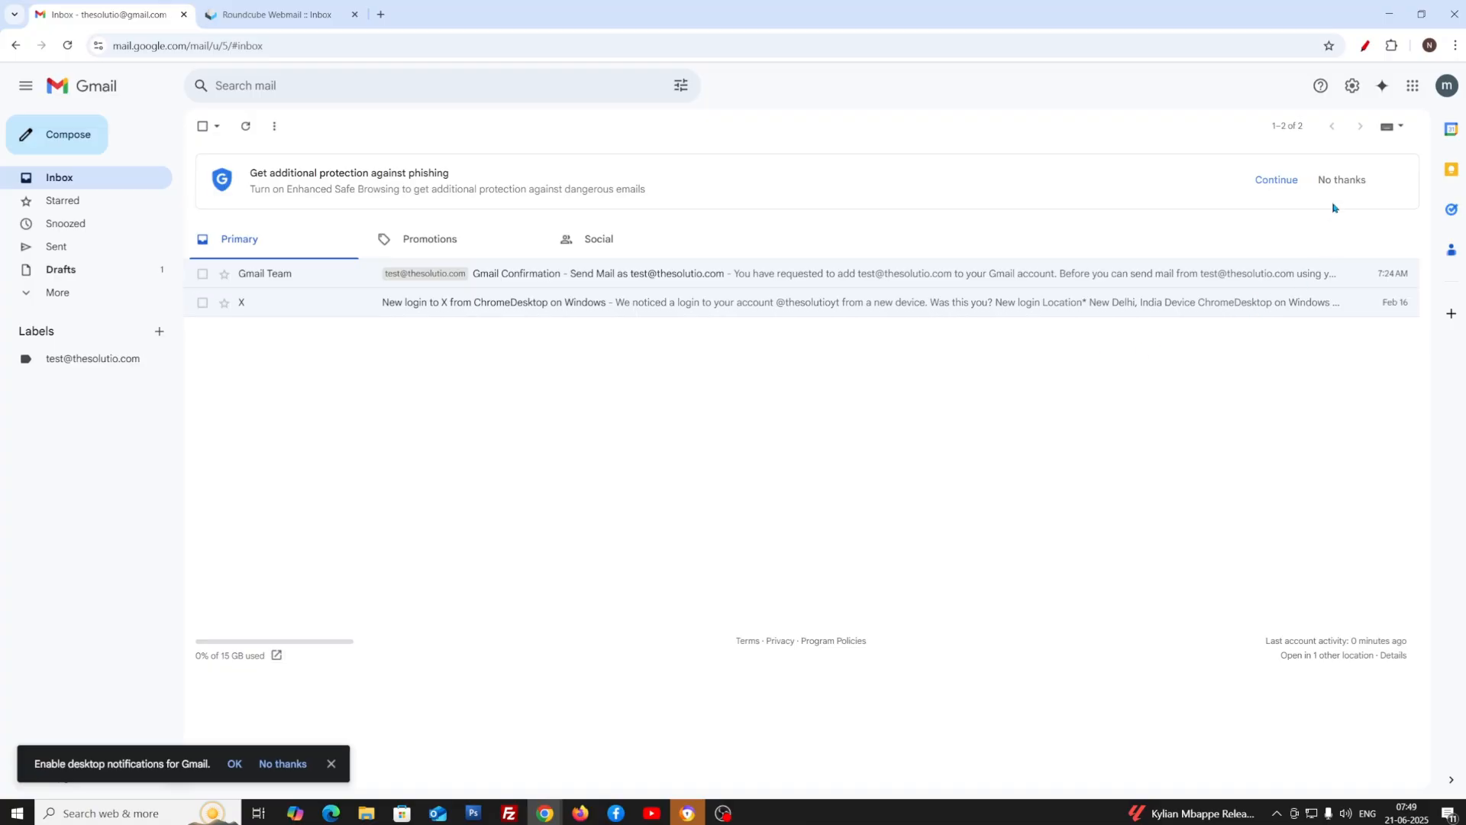
# Open the full Gmail settings at the Accounts and Import tab
pyautogui.click(1350, 87)
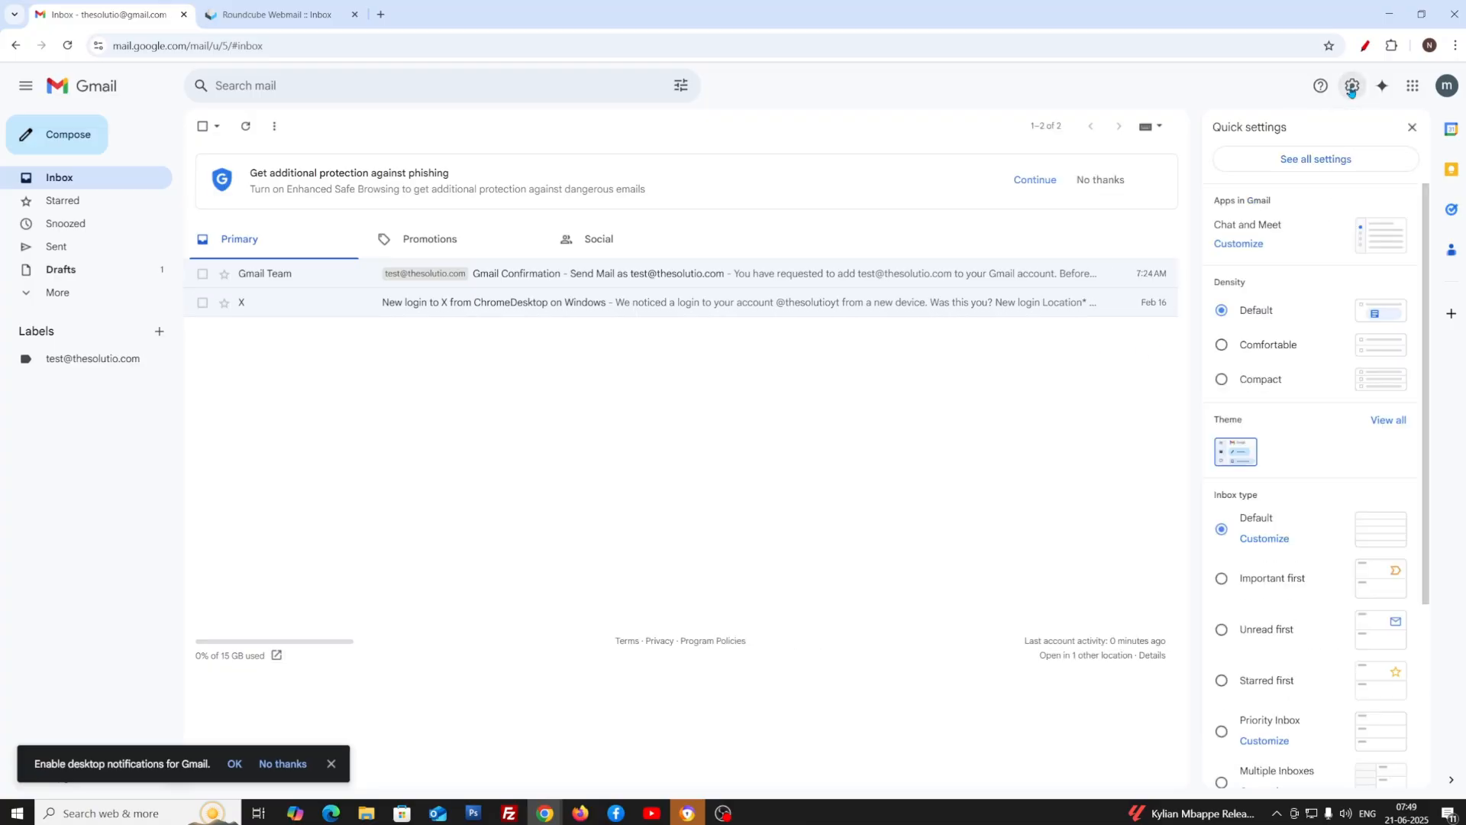
pyautogui.click(1323, 158)
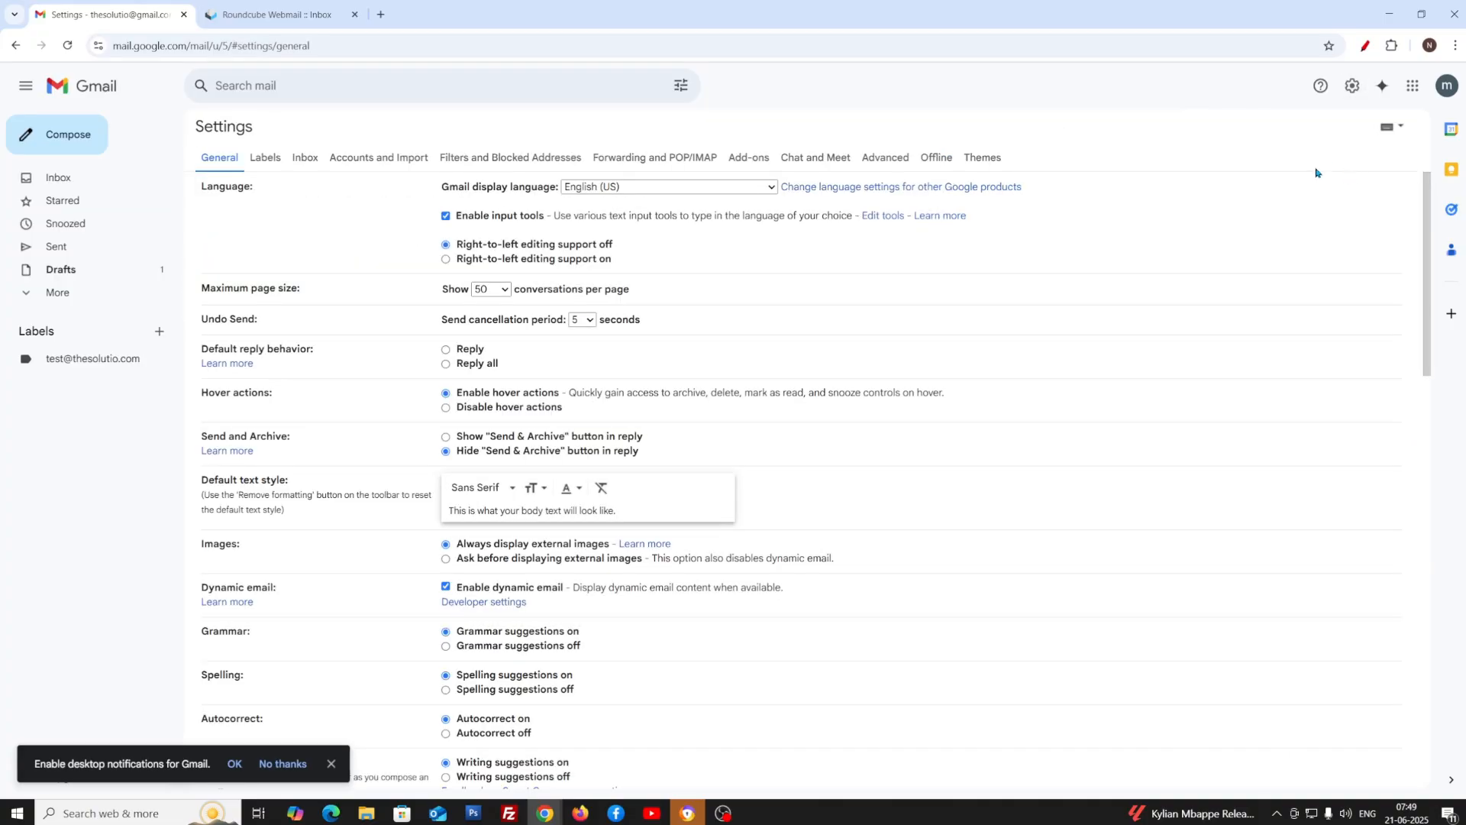
pyautogui.click(375, 160)
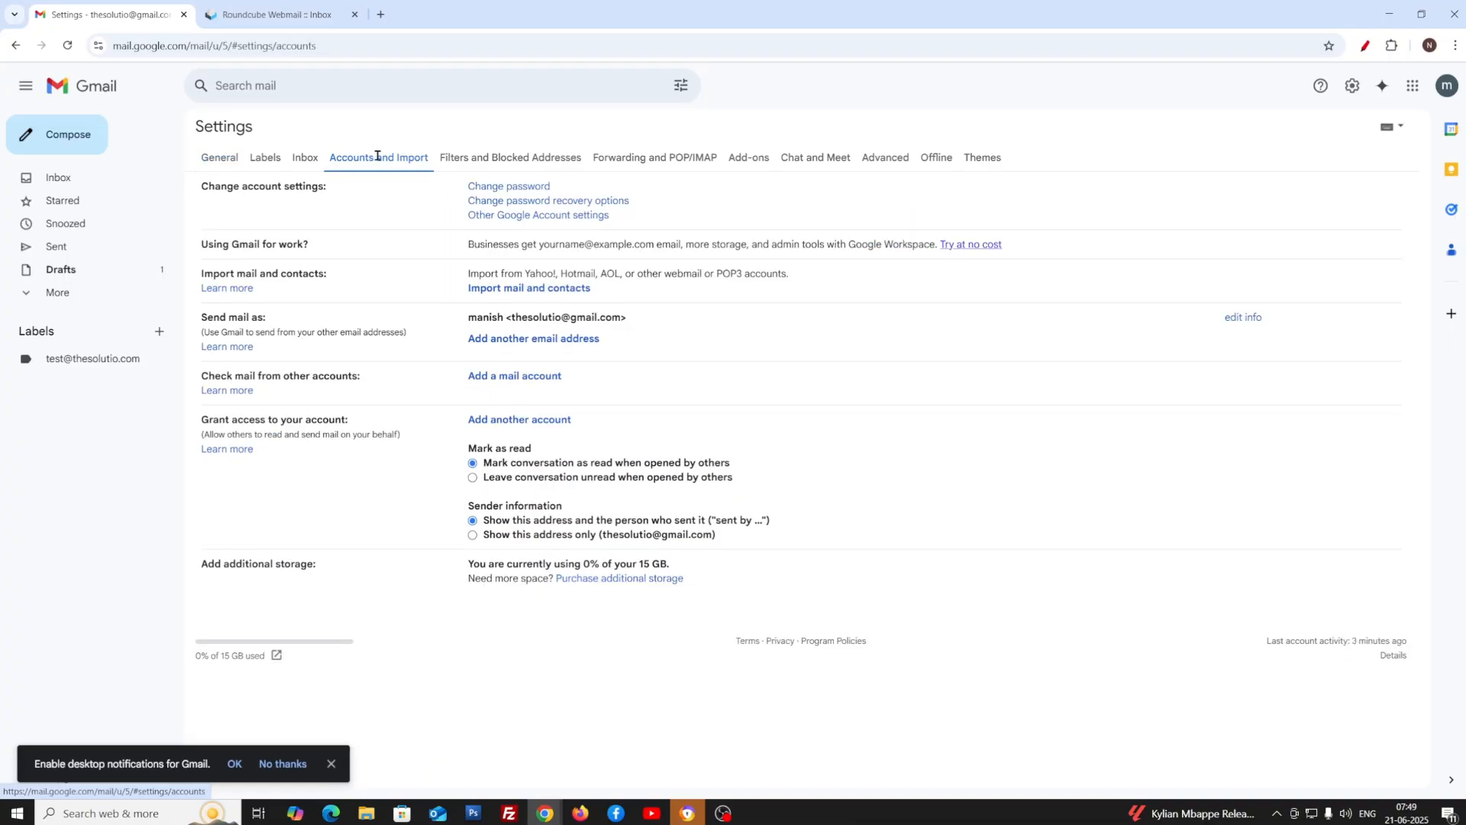
# Start adding a mail account, centre its window, enter the custom-domain address and continue
pyautogui.click(492, 377)
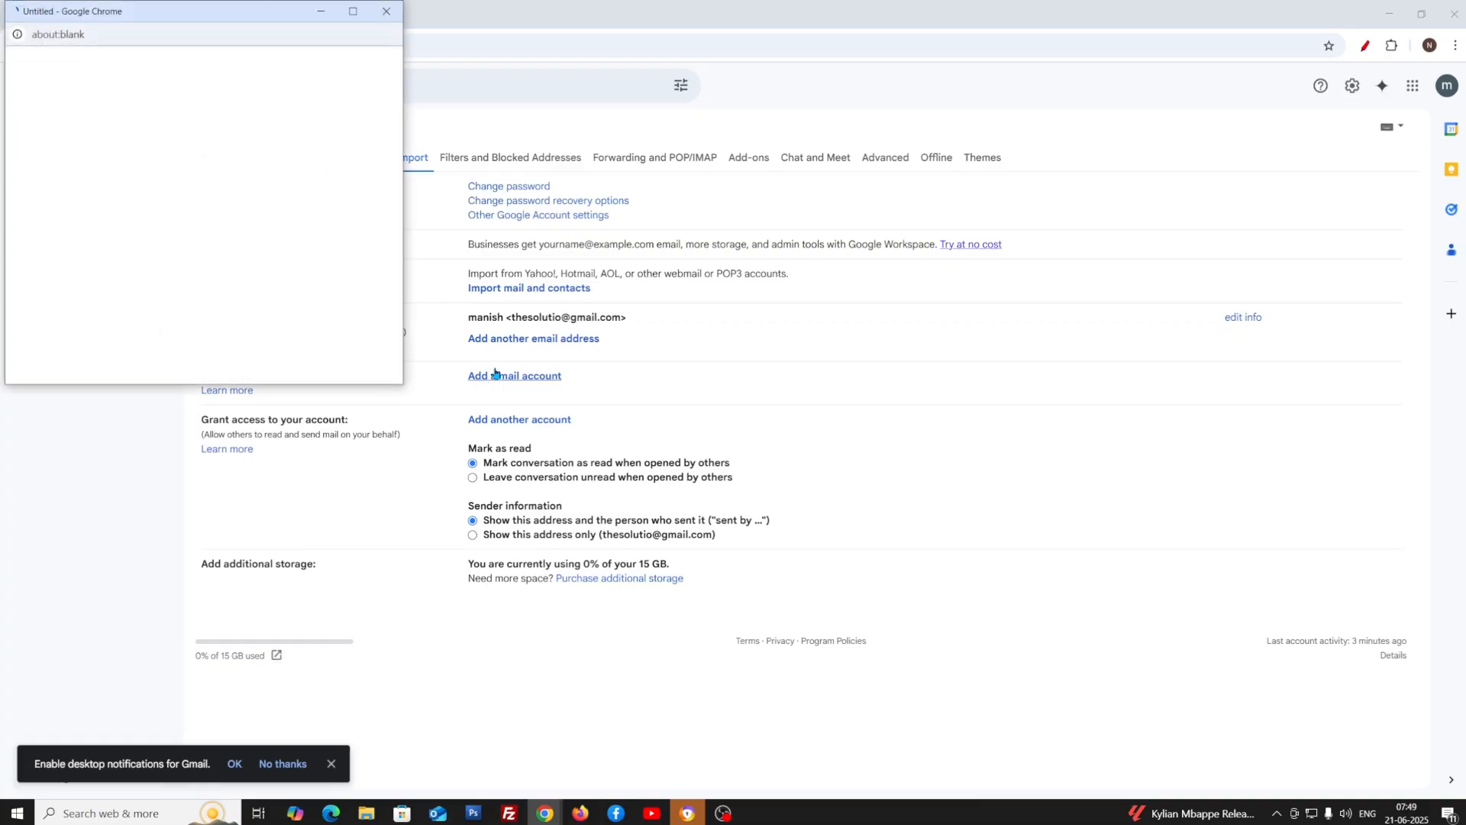
pyautogui.moveTo(115, 11); pyautogui.dragTo(888, 184)
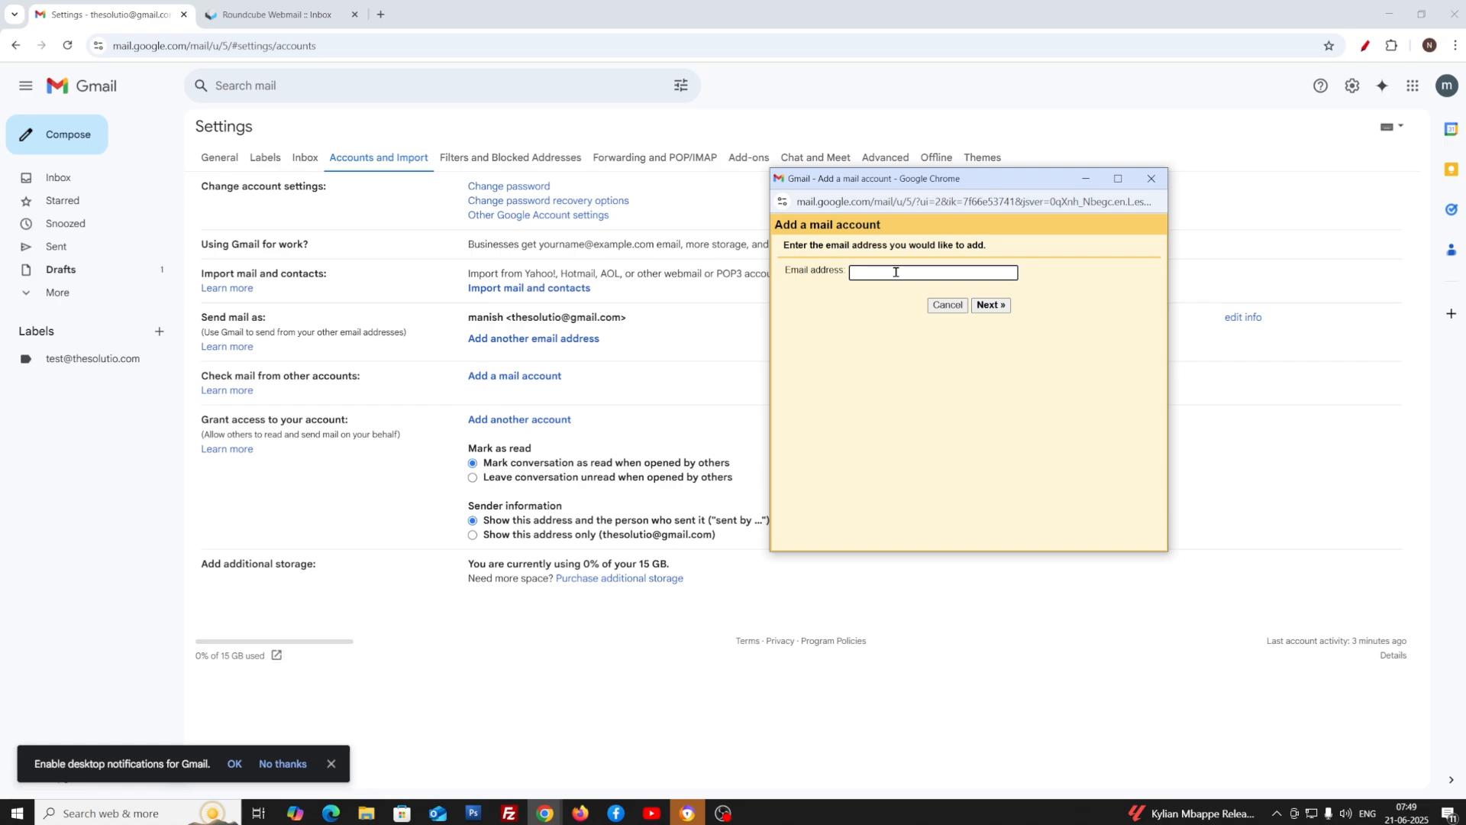
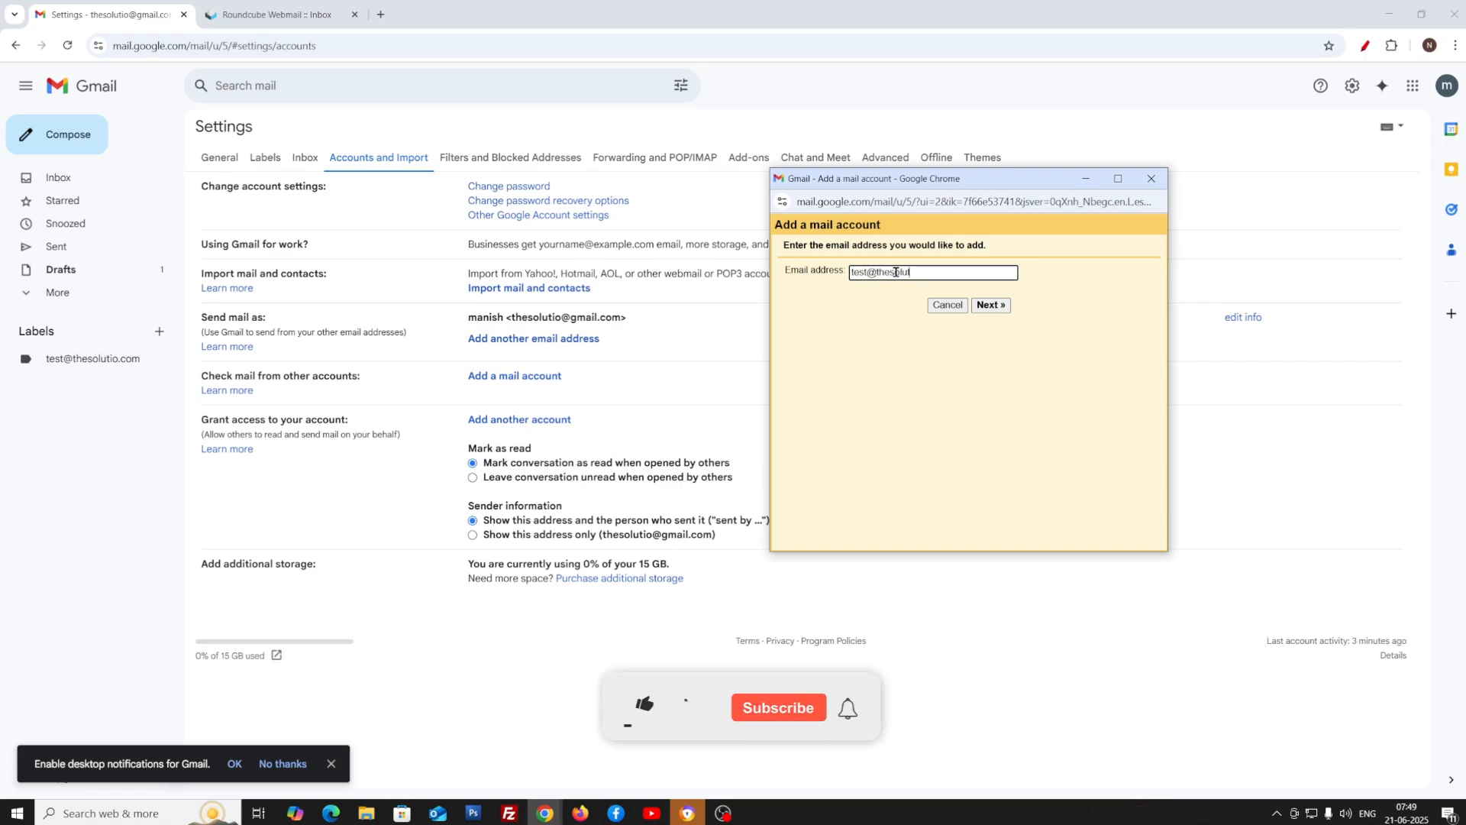
pyautogui.click(990, 306)
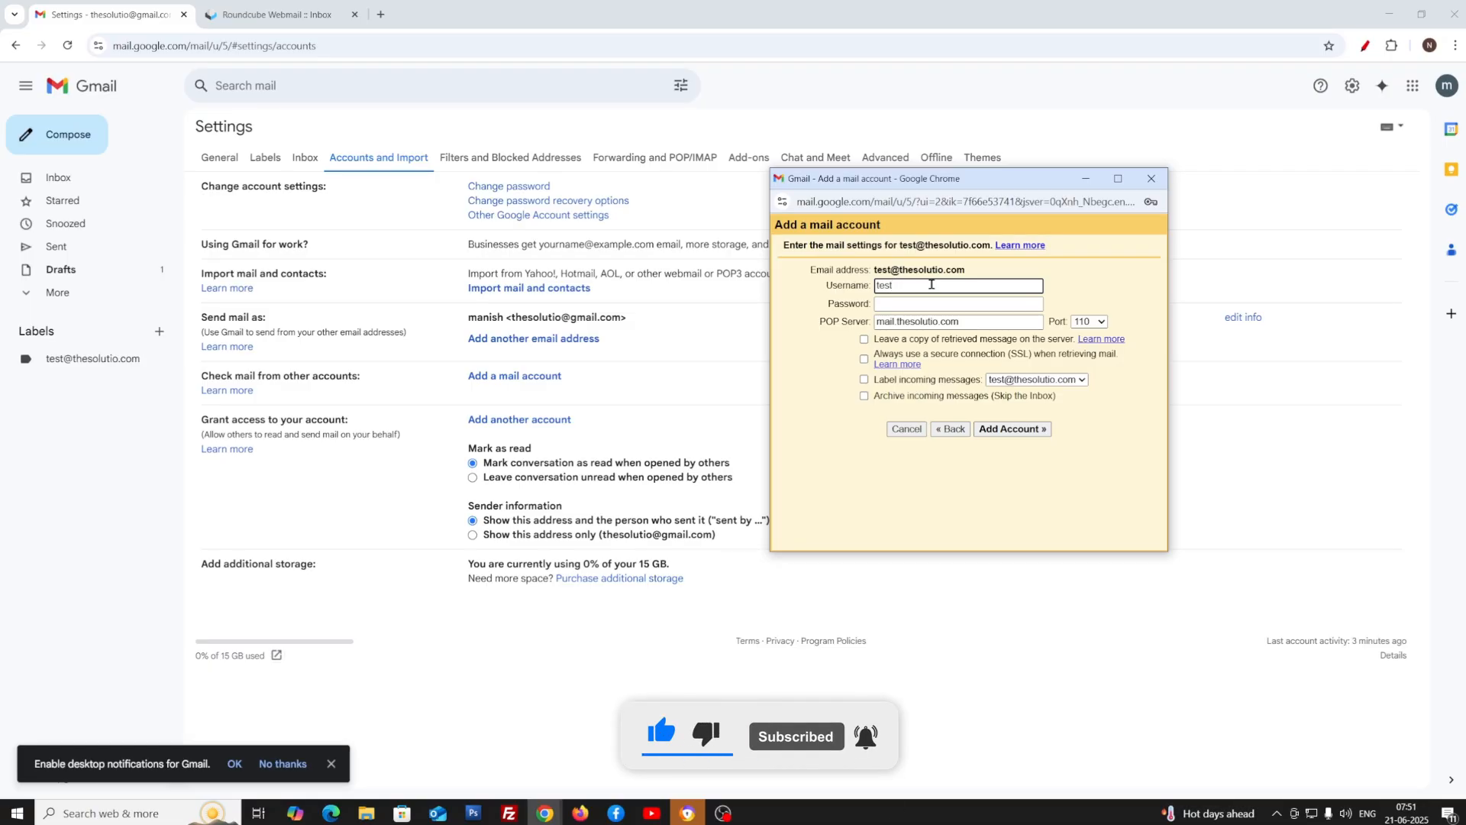
# Complete the POP username, paste the account password and select the POP server name
pyautogui.write('@th')
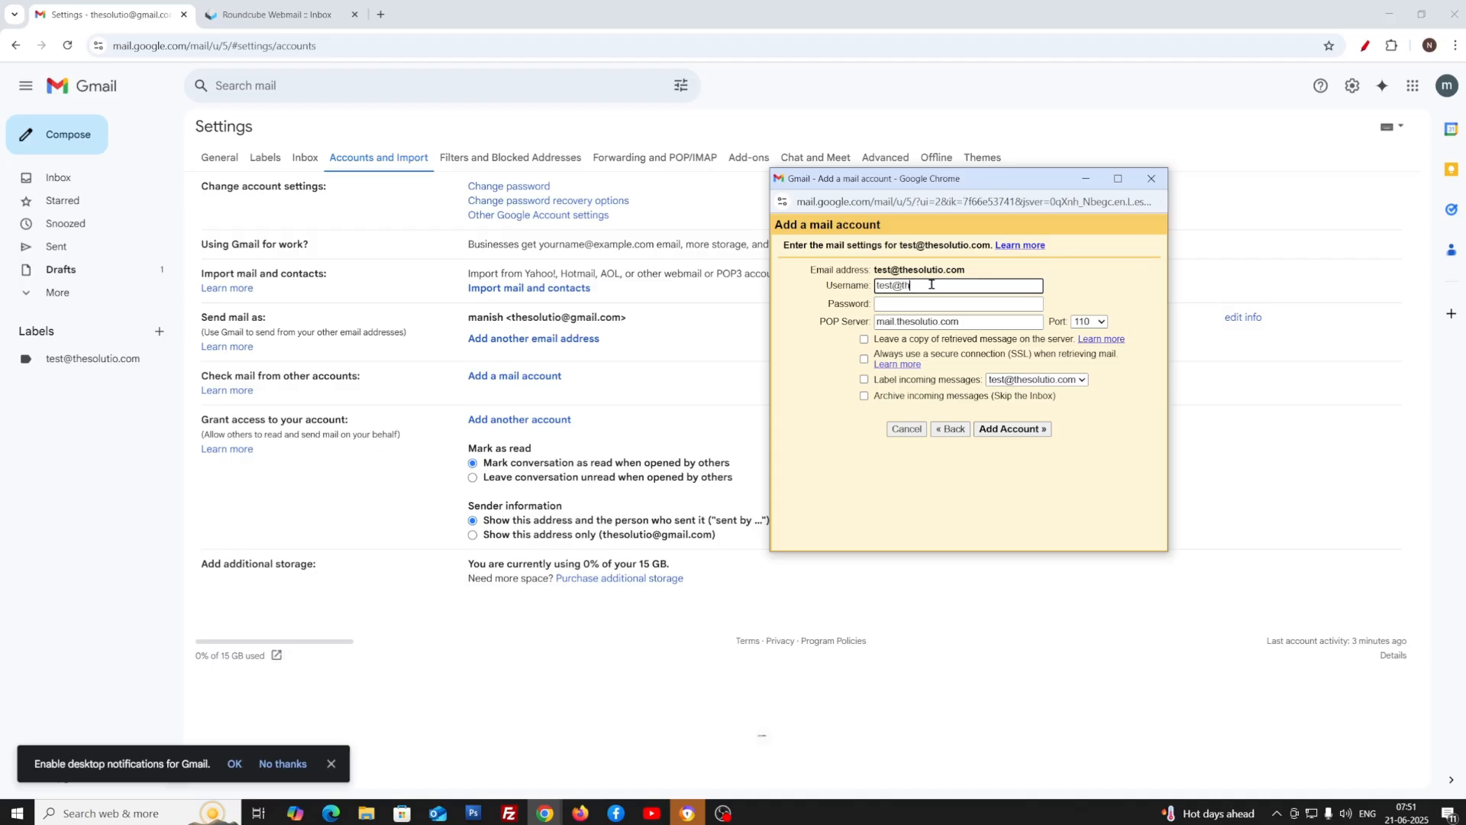
pyautogui.write('esolutio. co')
pyautogui.press('Tab')
pyautogui.hotkey('ctrl', 'v')
pyautogui.click(951, 320)
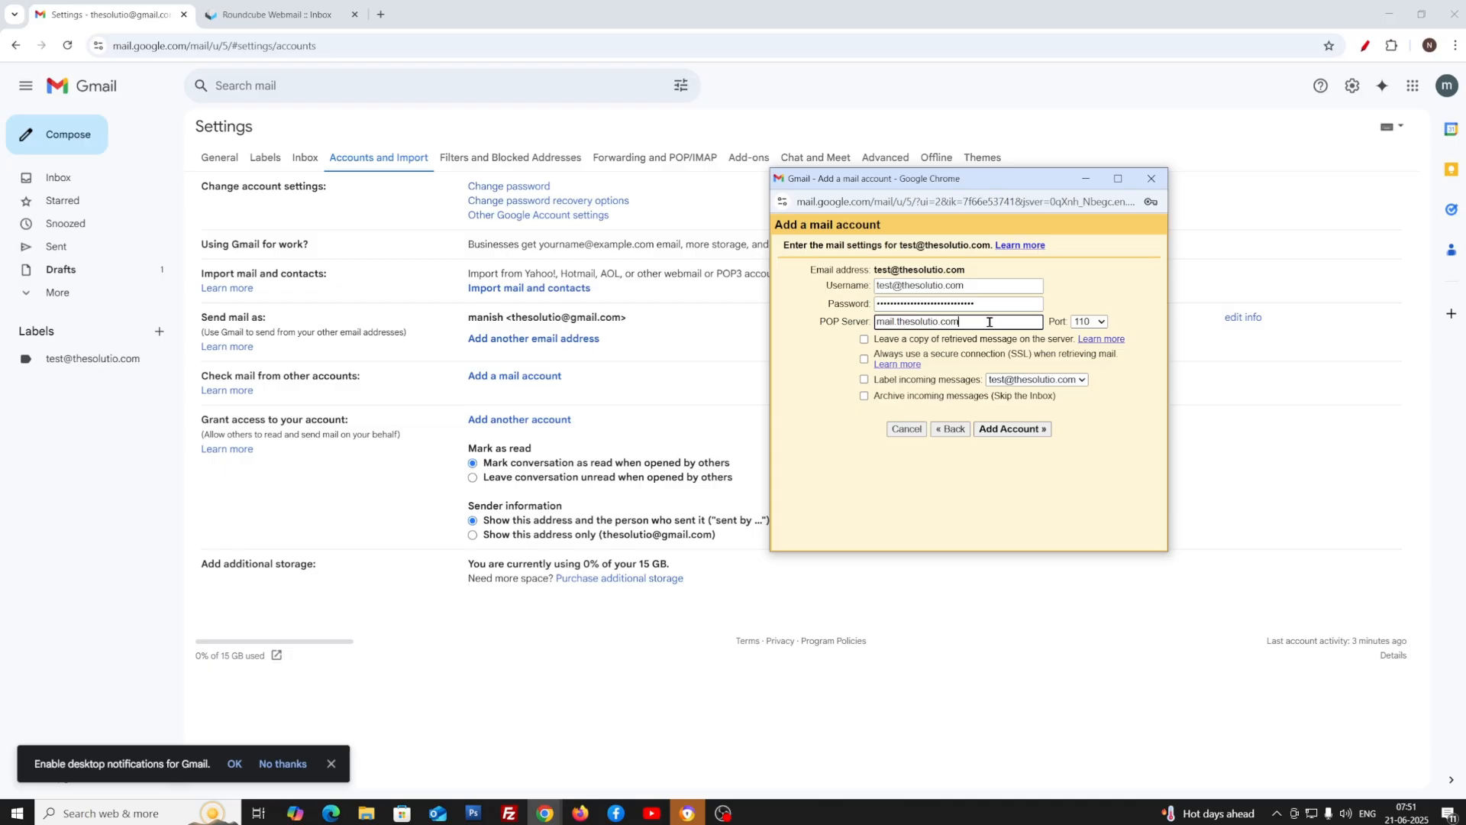
pyautogui.moveTo(985, 322); pyautogui.dragTo(859, 330)
# Set the POP port to 995, enable SSL and labelling of incoming messages, and add the account
pyautogui.click(1100, 322)
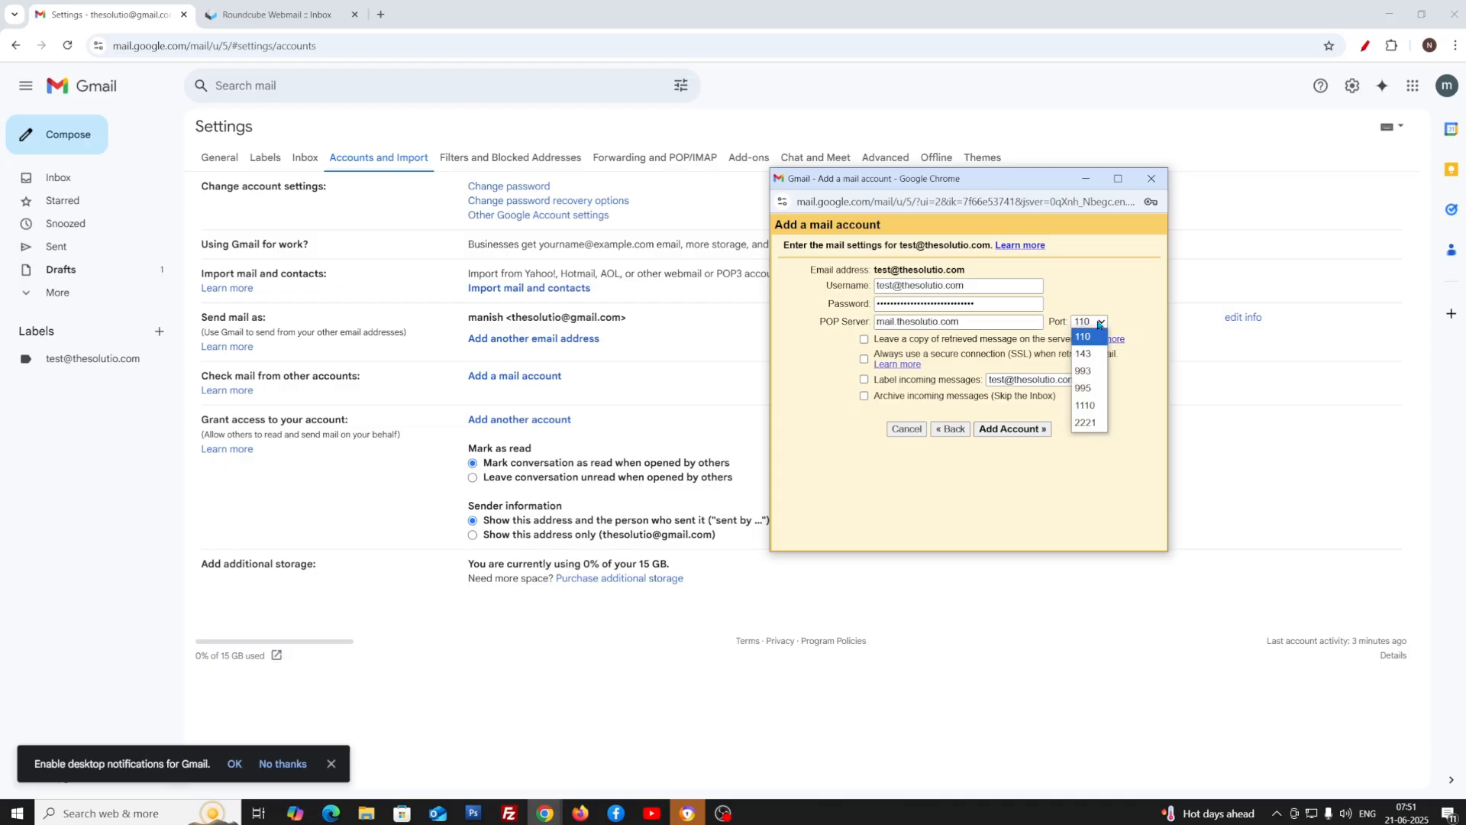
pyautogui.click(1095, 389)
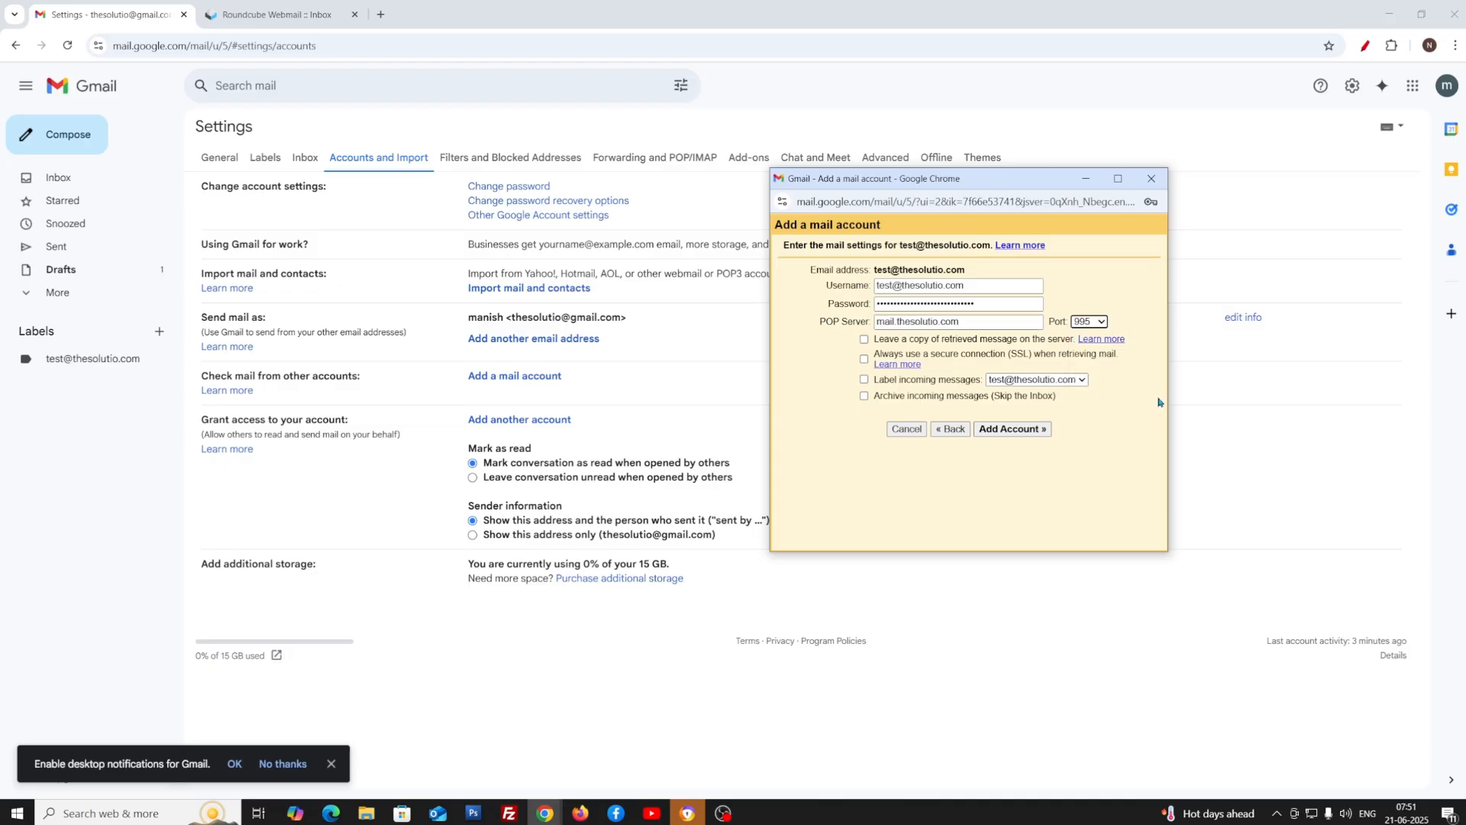
pyautogui.click(865, 360)
pyautogui.click(865, 379)
pyautogui.moveTo(1009, 355); pyautogui.dragTo(1036, 355)
pyautogui.moveTo(876, 382); pyautogui.dragTo(978, 384)
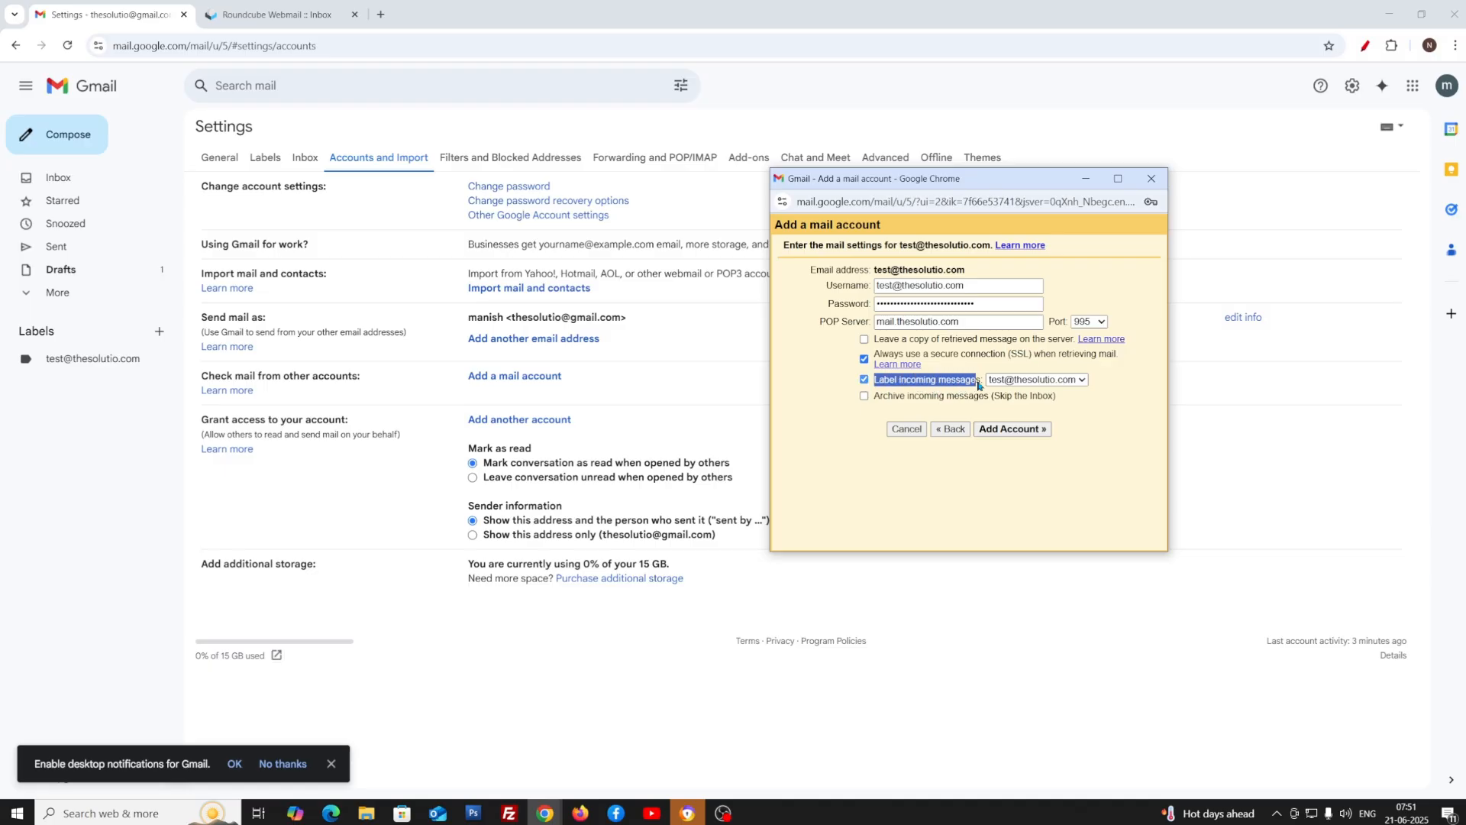
pyautogui.click(1017, 433)
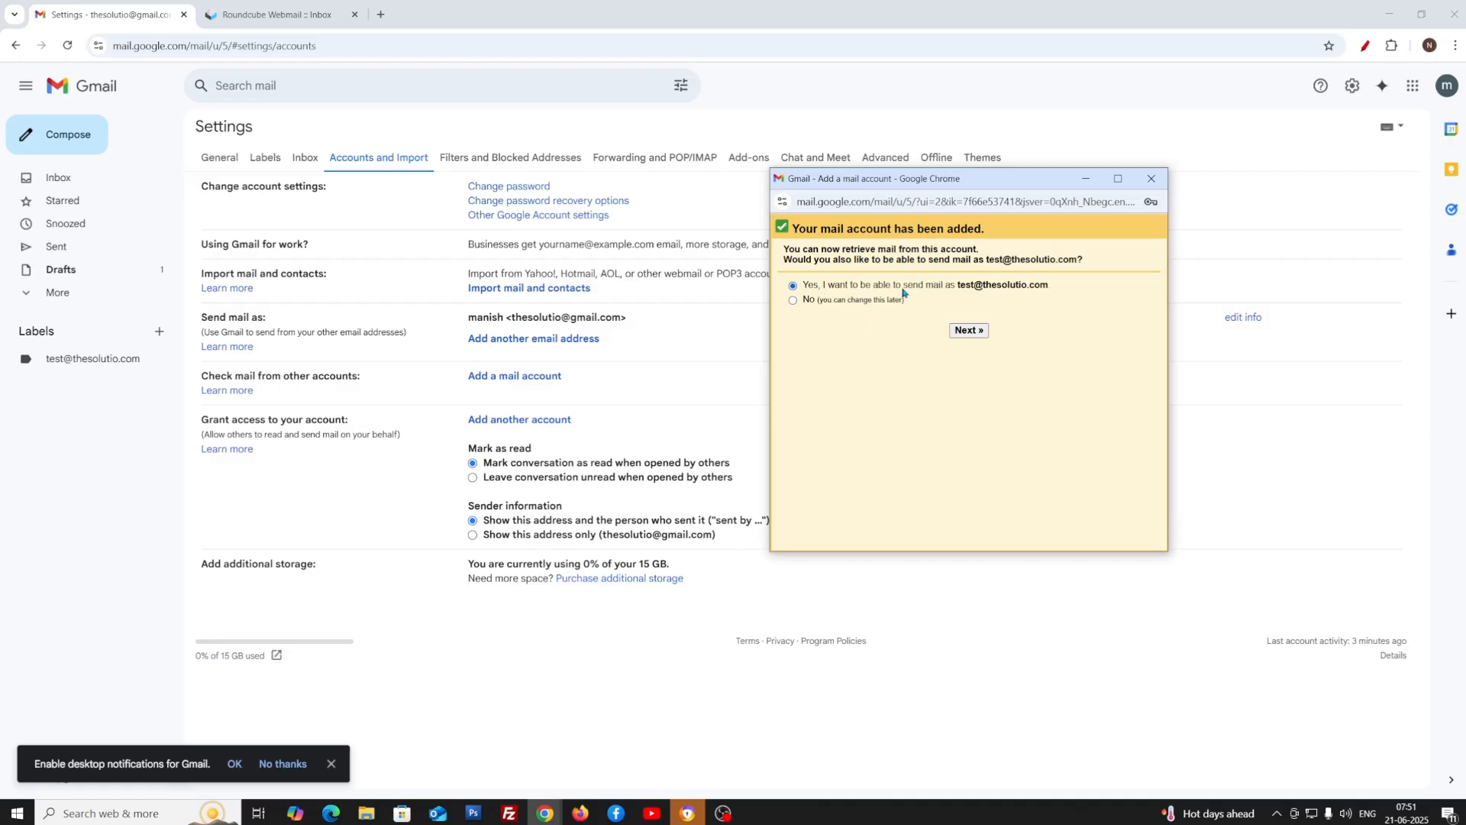
# Choose to also send mail as this address and untick 'Treat as an alias'
pyautogui.click(968, 330)
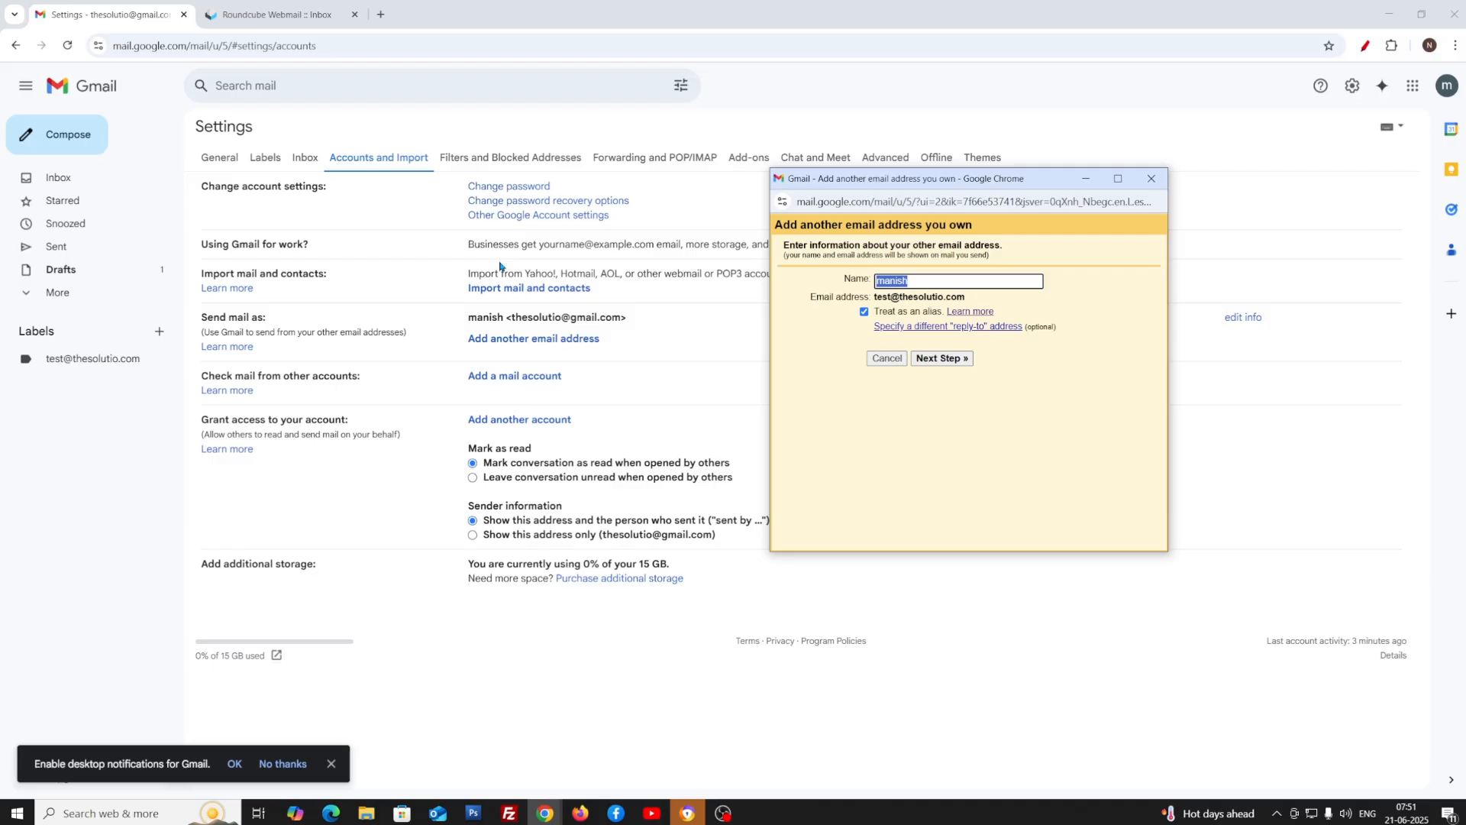
pyautogui.click(864, 312)
# Enter the SMTP username and password for mail.thesolutio.com, choose TLS on port 587, and submit
pyautogui.click(934, 358)
pyautogui.click(971, 298)
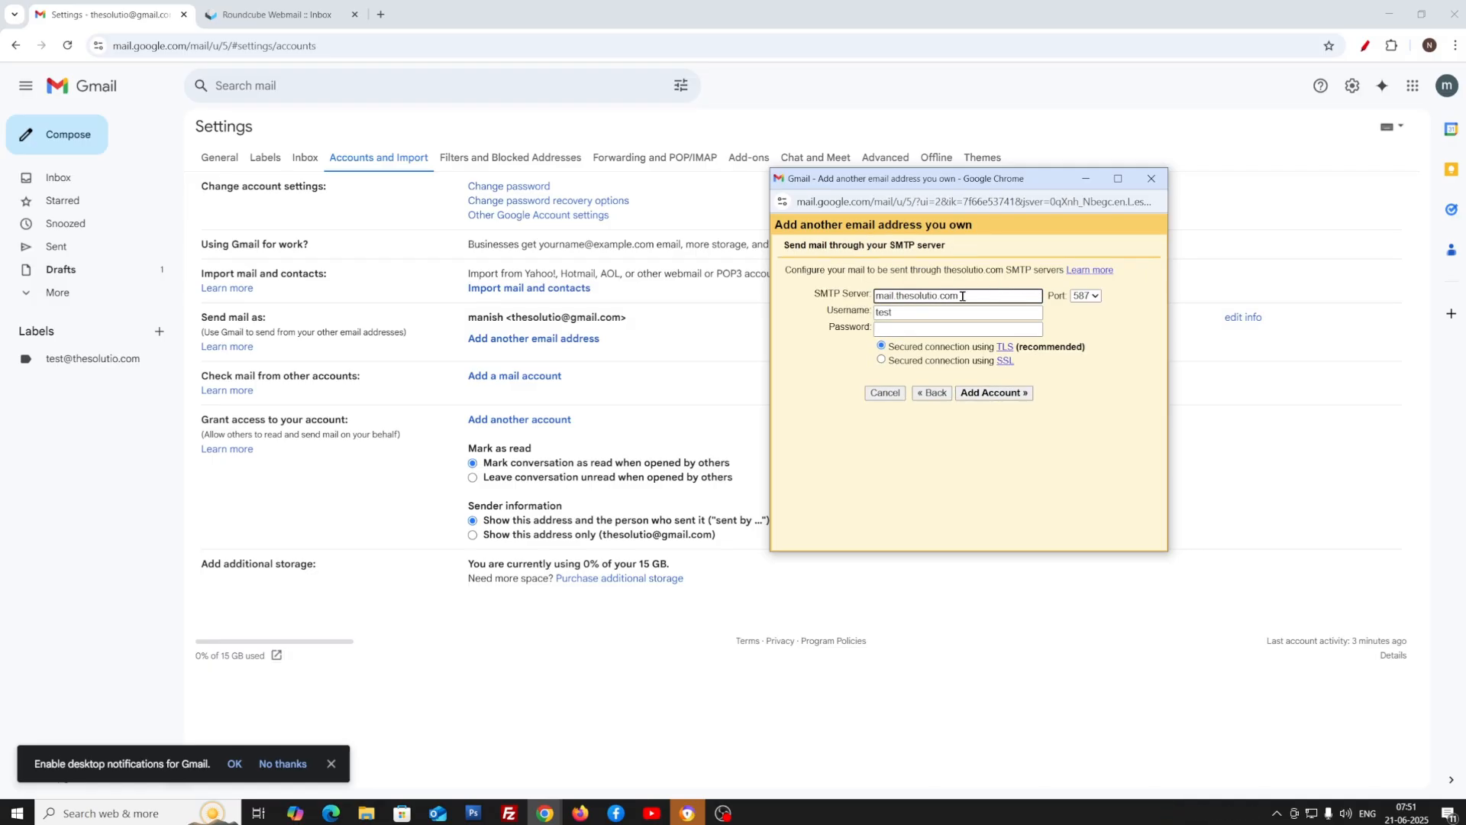
pyautogui.click(926, 312)
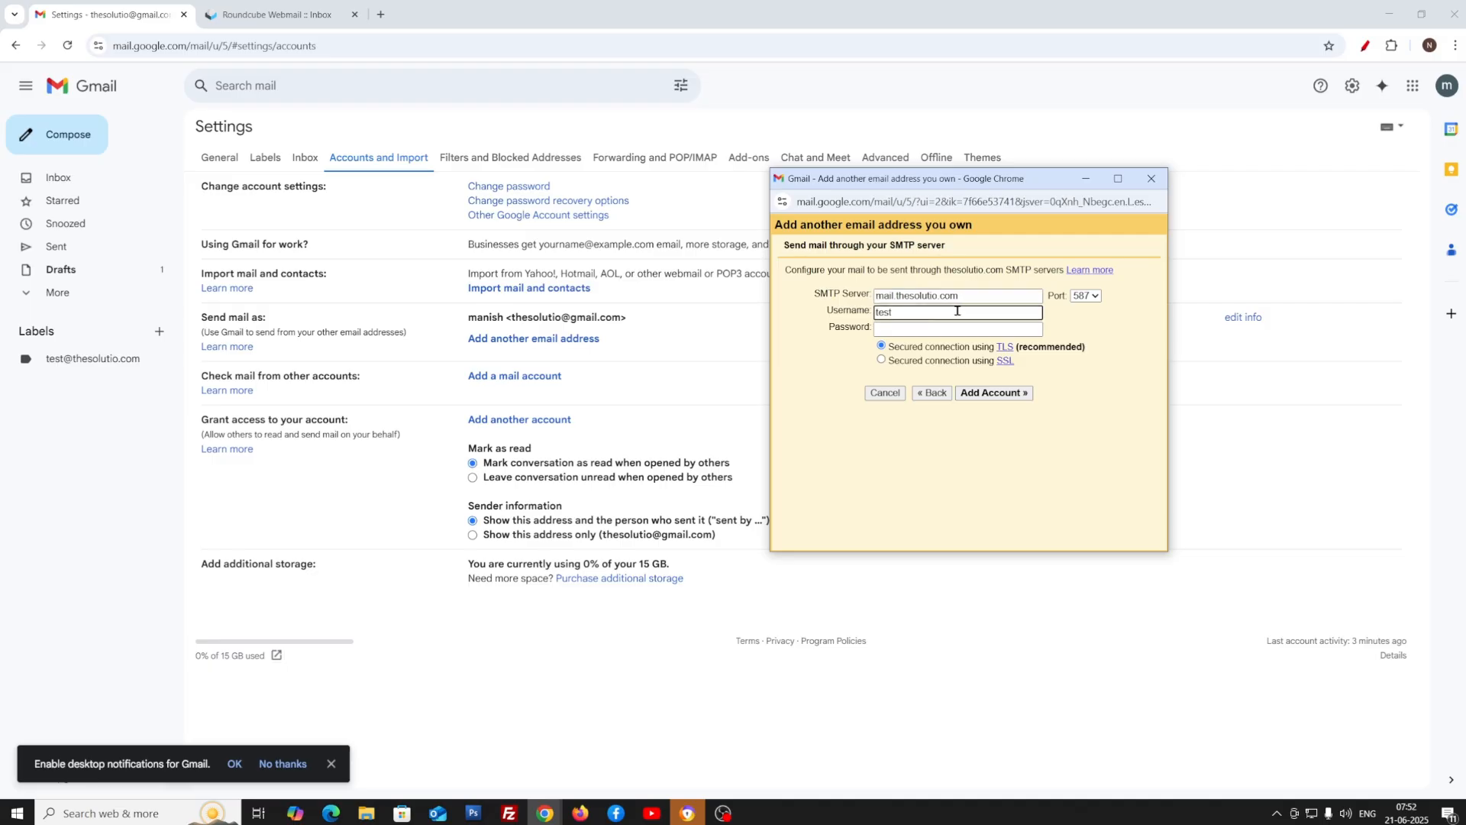
pyautogui.write('@thesolutio.com')
pyautogui.press('Tab')
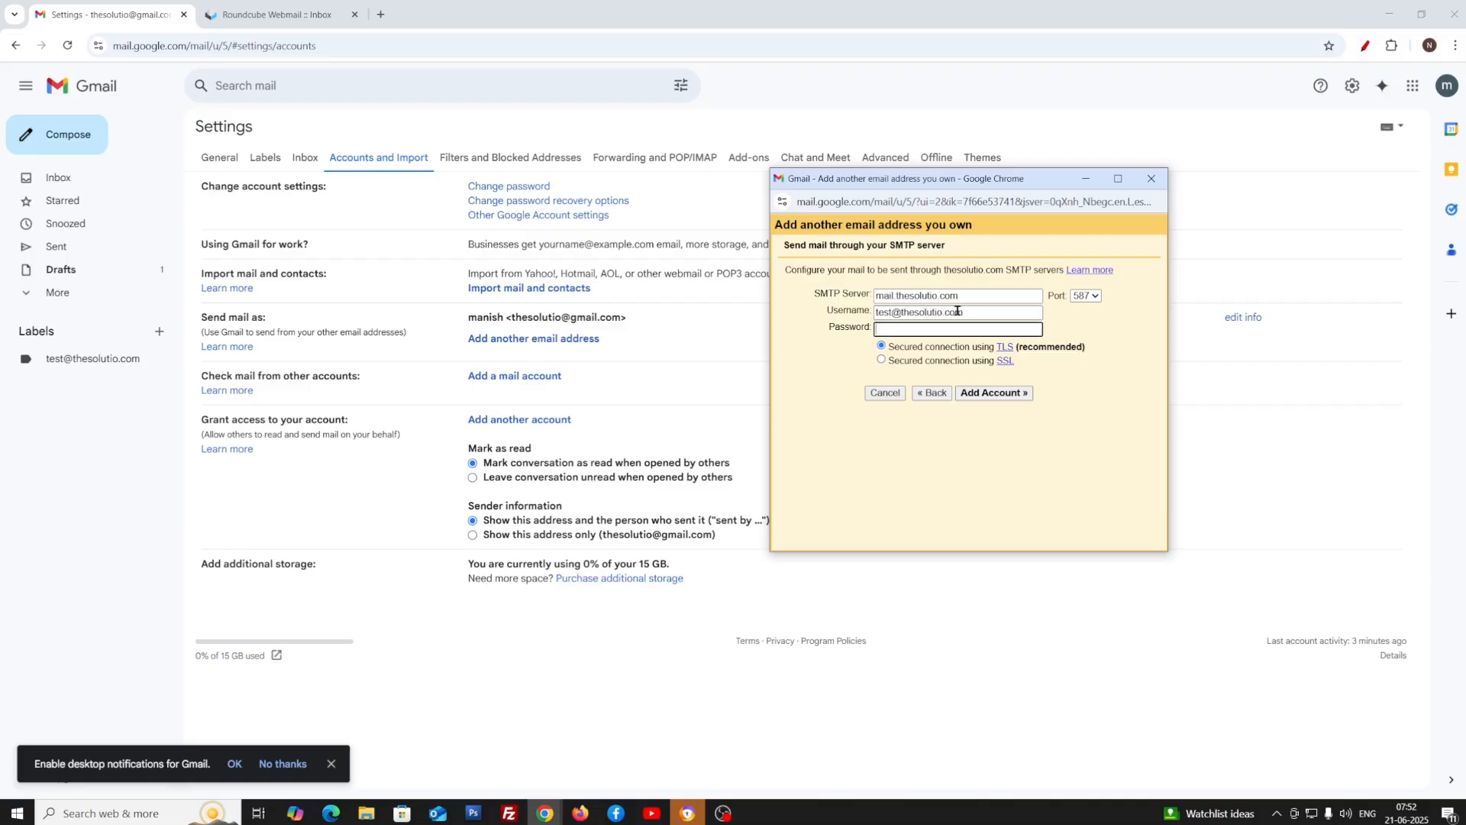
pyautogui.hotkey('ctrl', 'v')
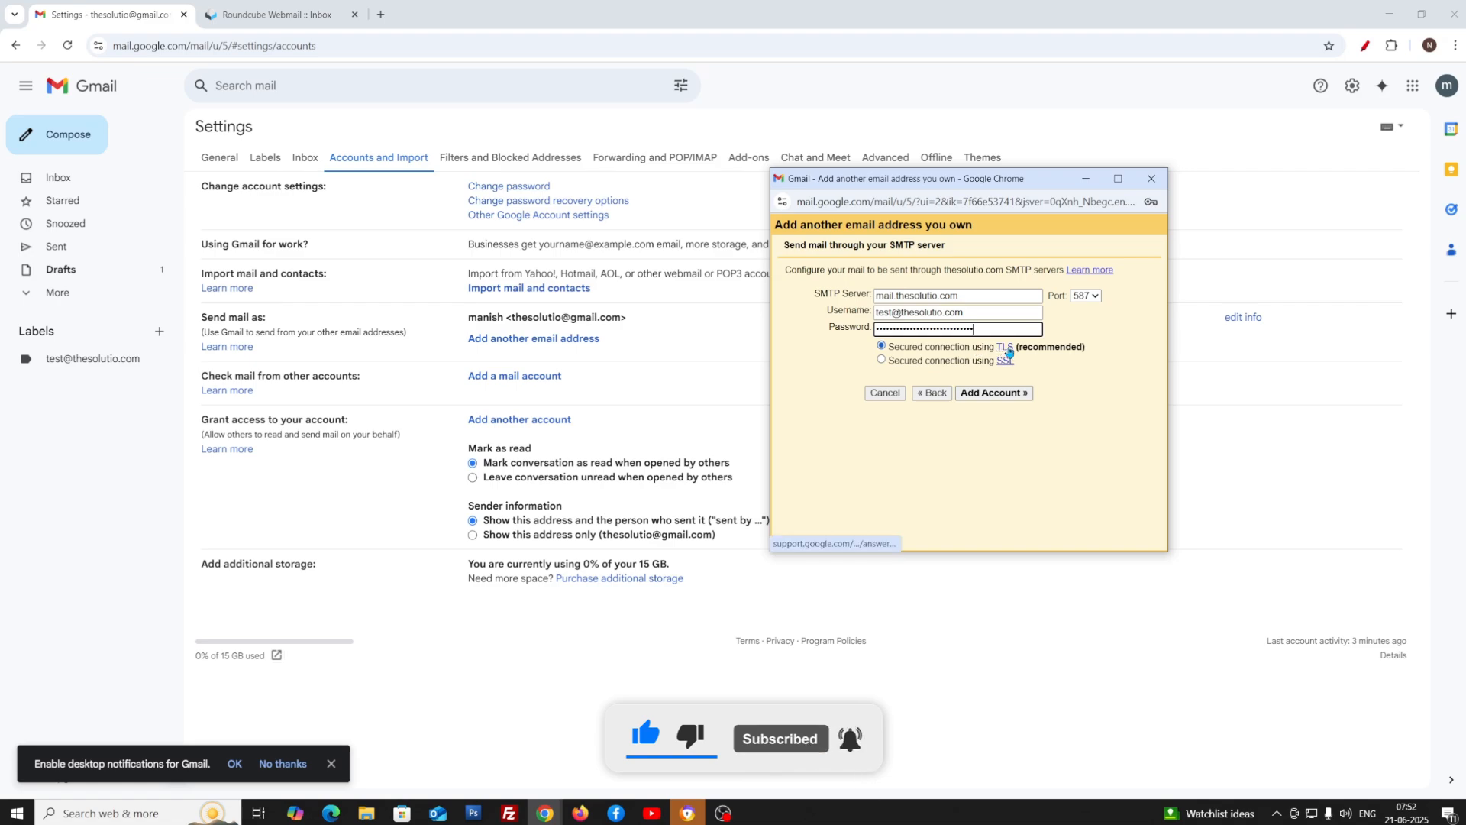
pyautogui.click(882, 346)
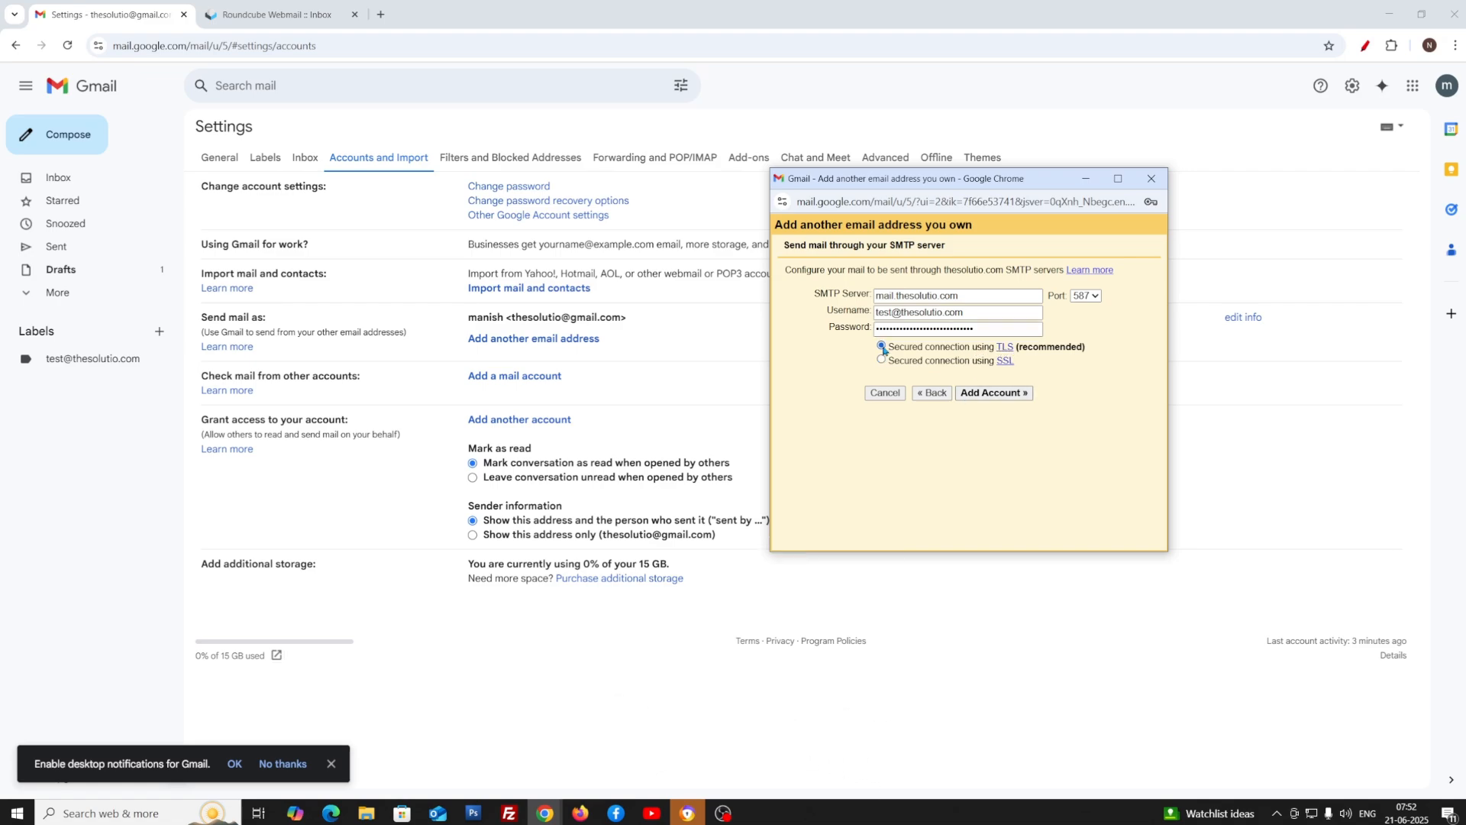
pyautogui.click(983, 399)
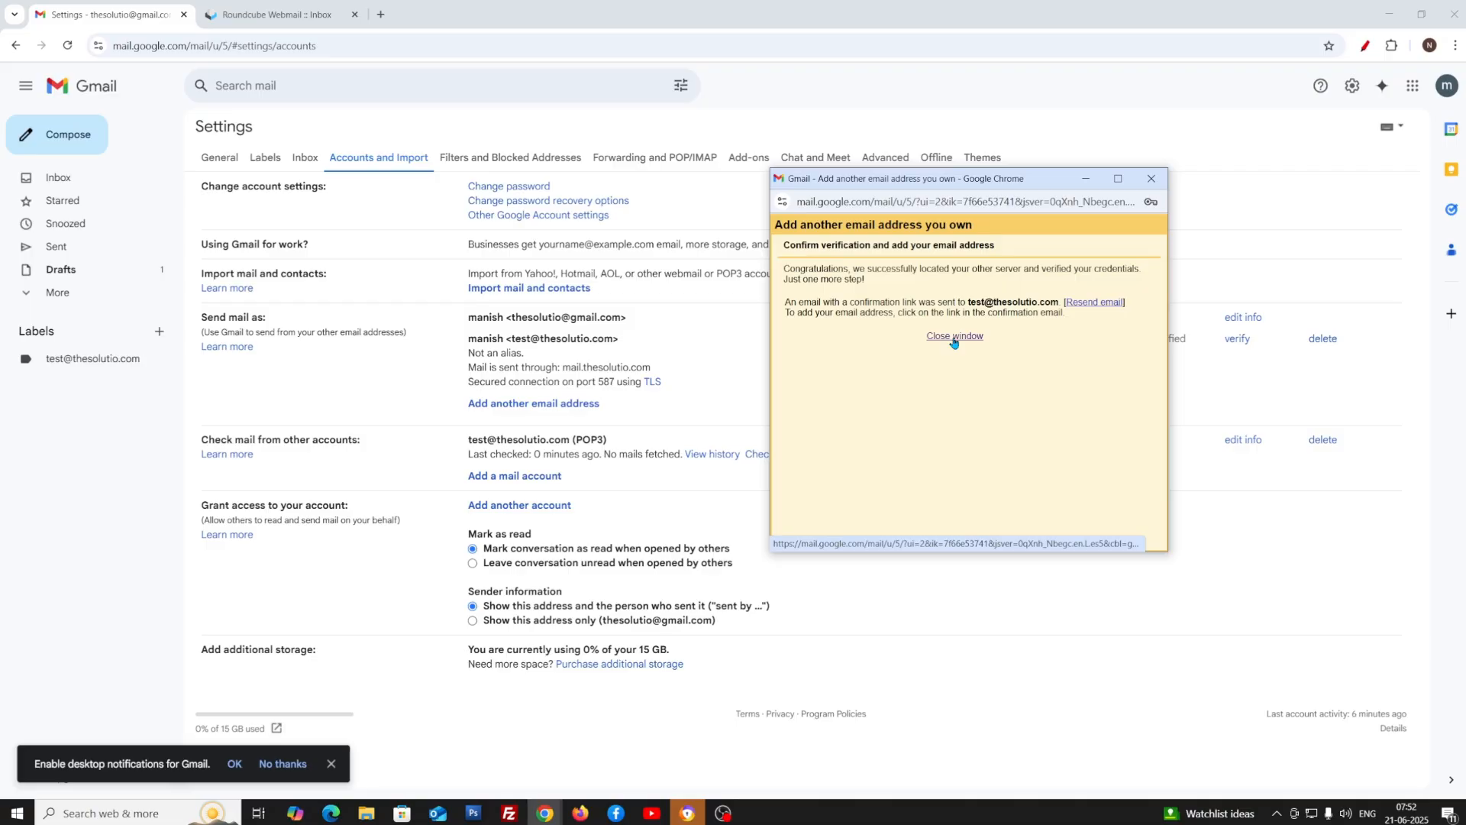
# Open the Gmail confirmation email in the Inbox, follow its link and confirm sending as the address
pyautogui.click(953, 337)
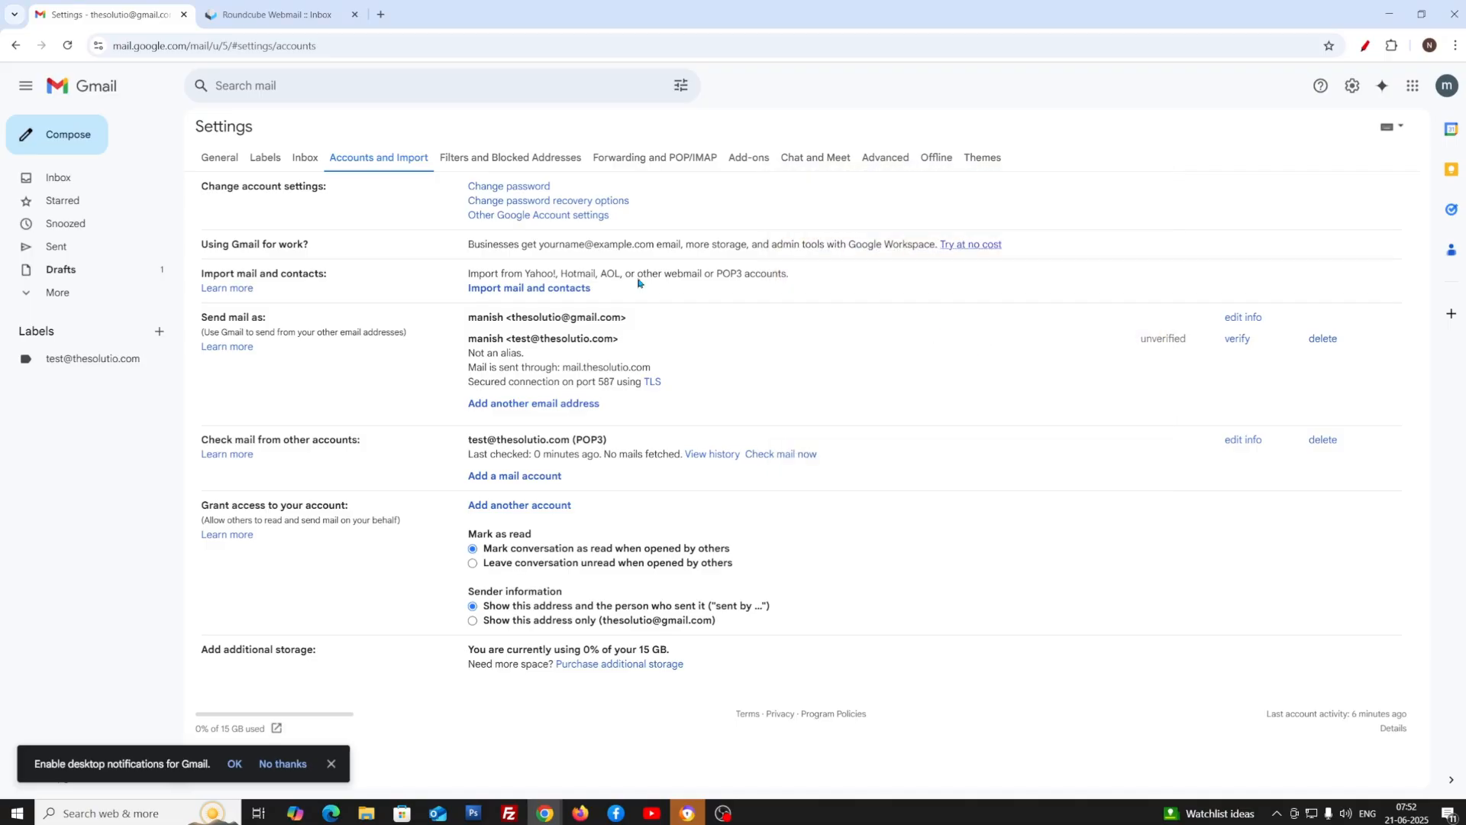
pyautogui.click(76, 183)
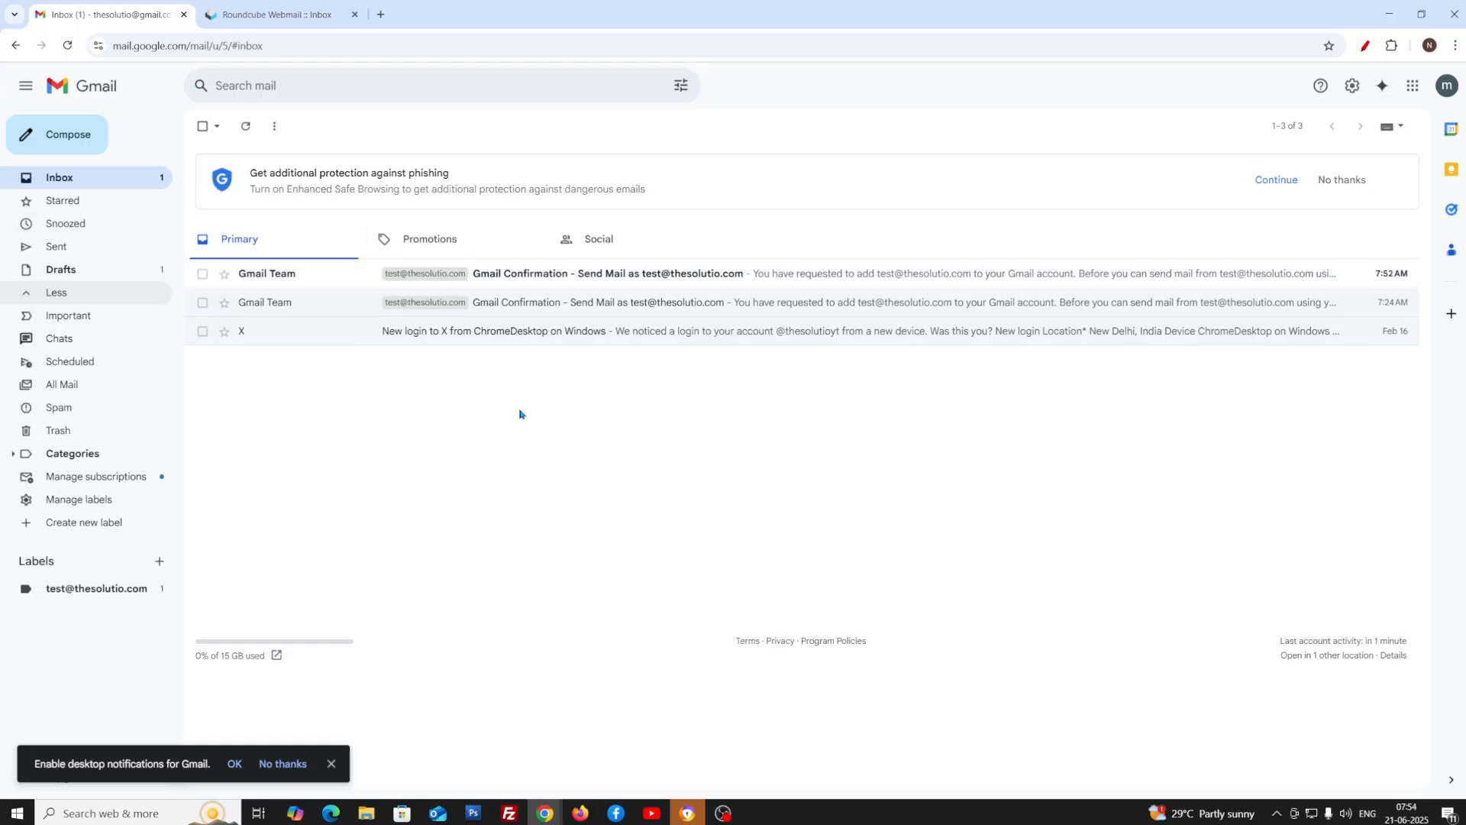
pyautogui.click(542, 275)
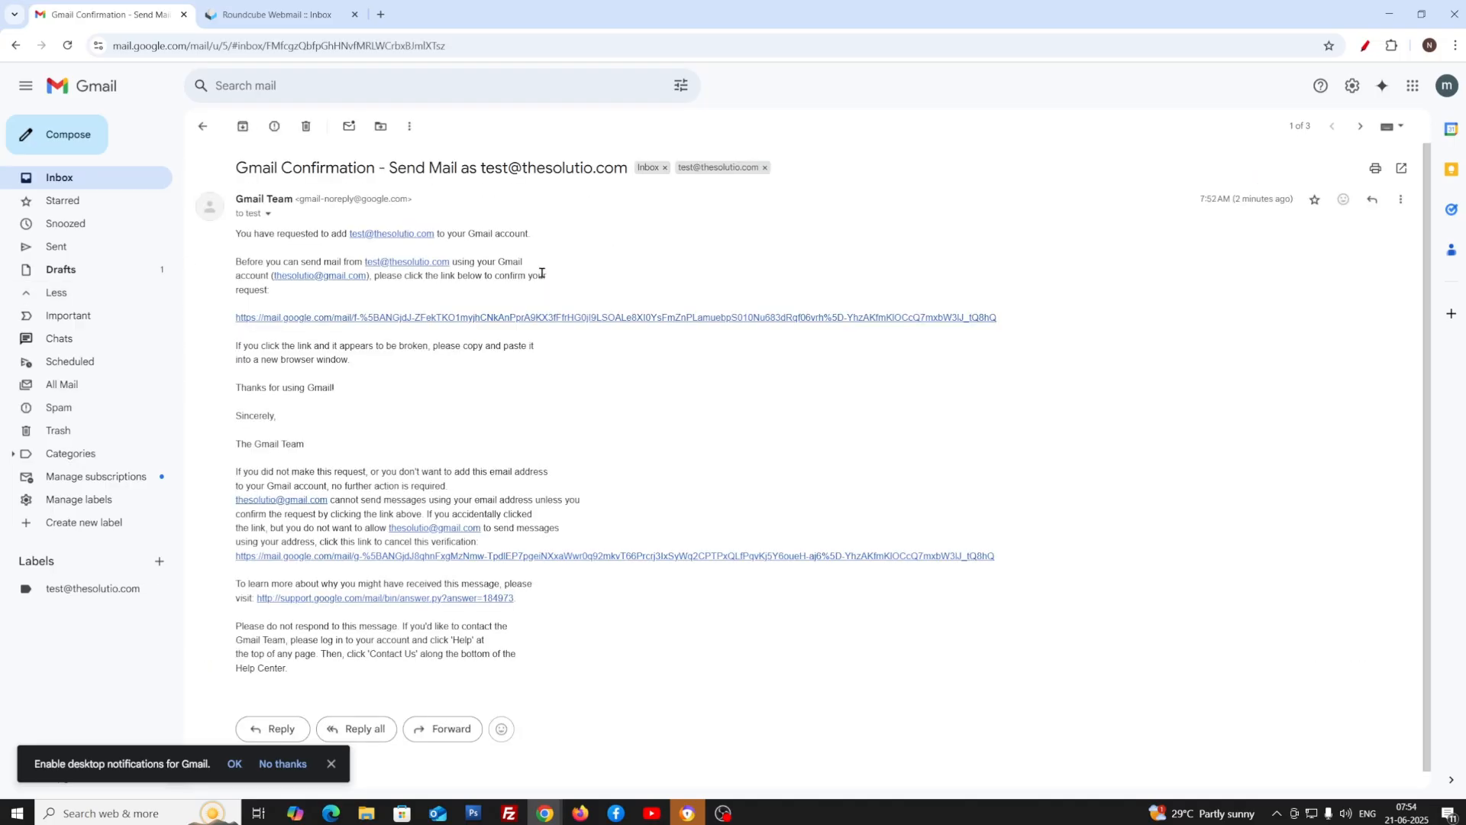
pyautogui.click(583, 318)
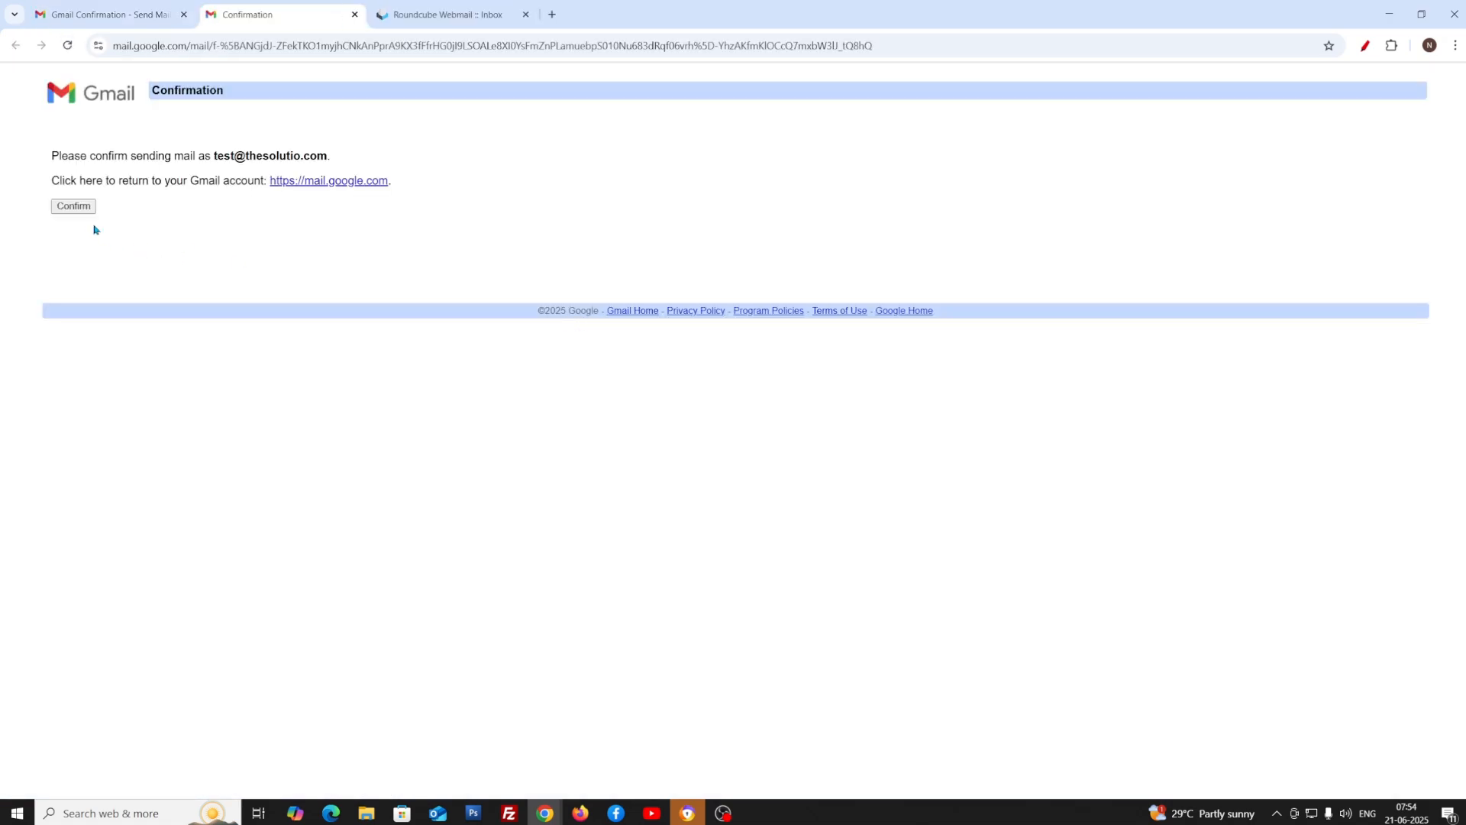
pyautogui.click(74, 206)
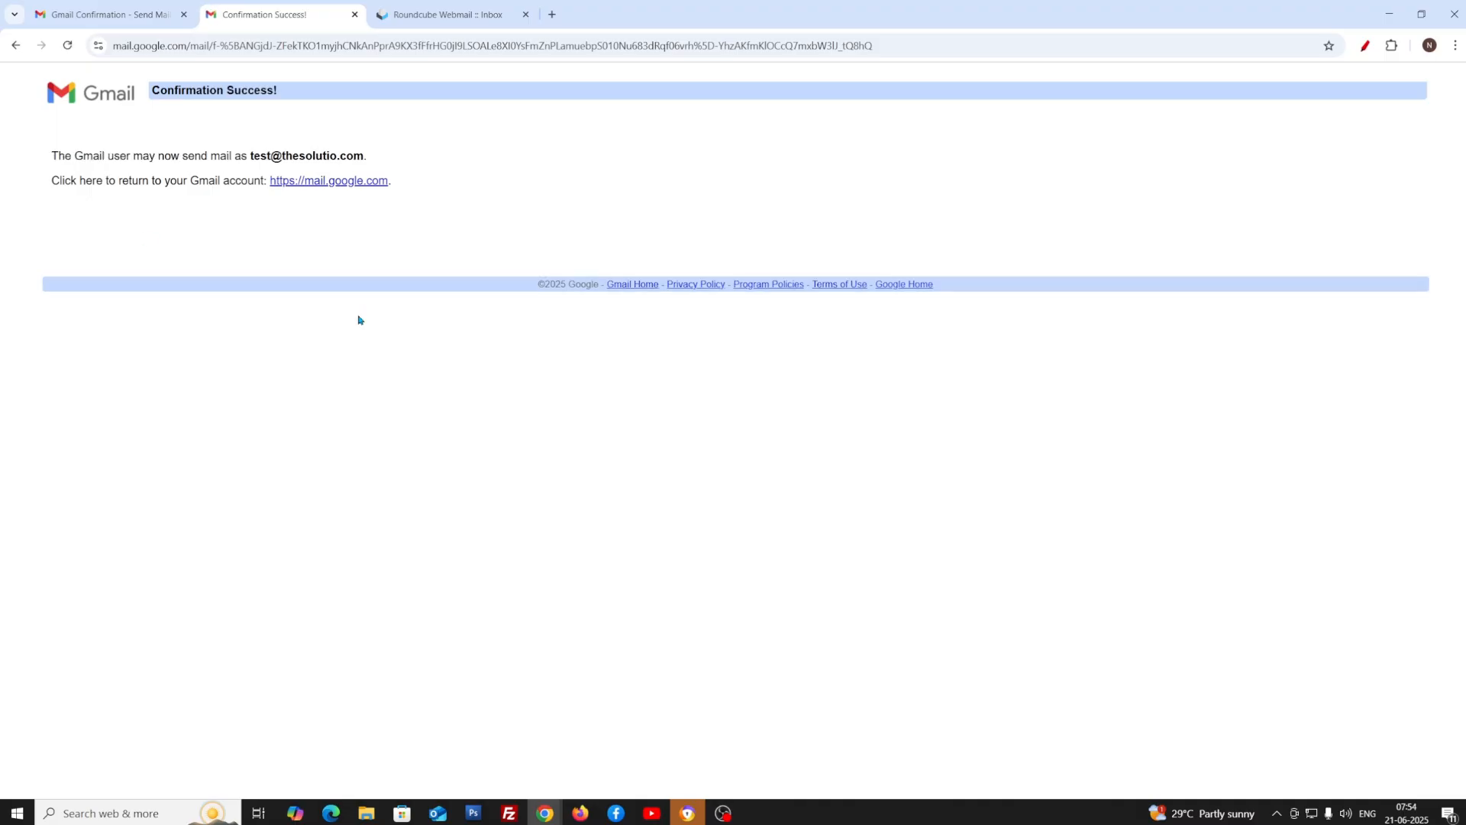
pyautogui.click(354, 14)
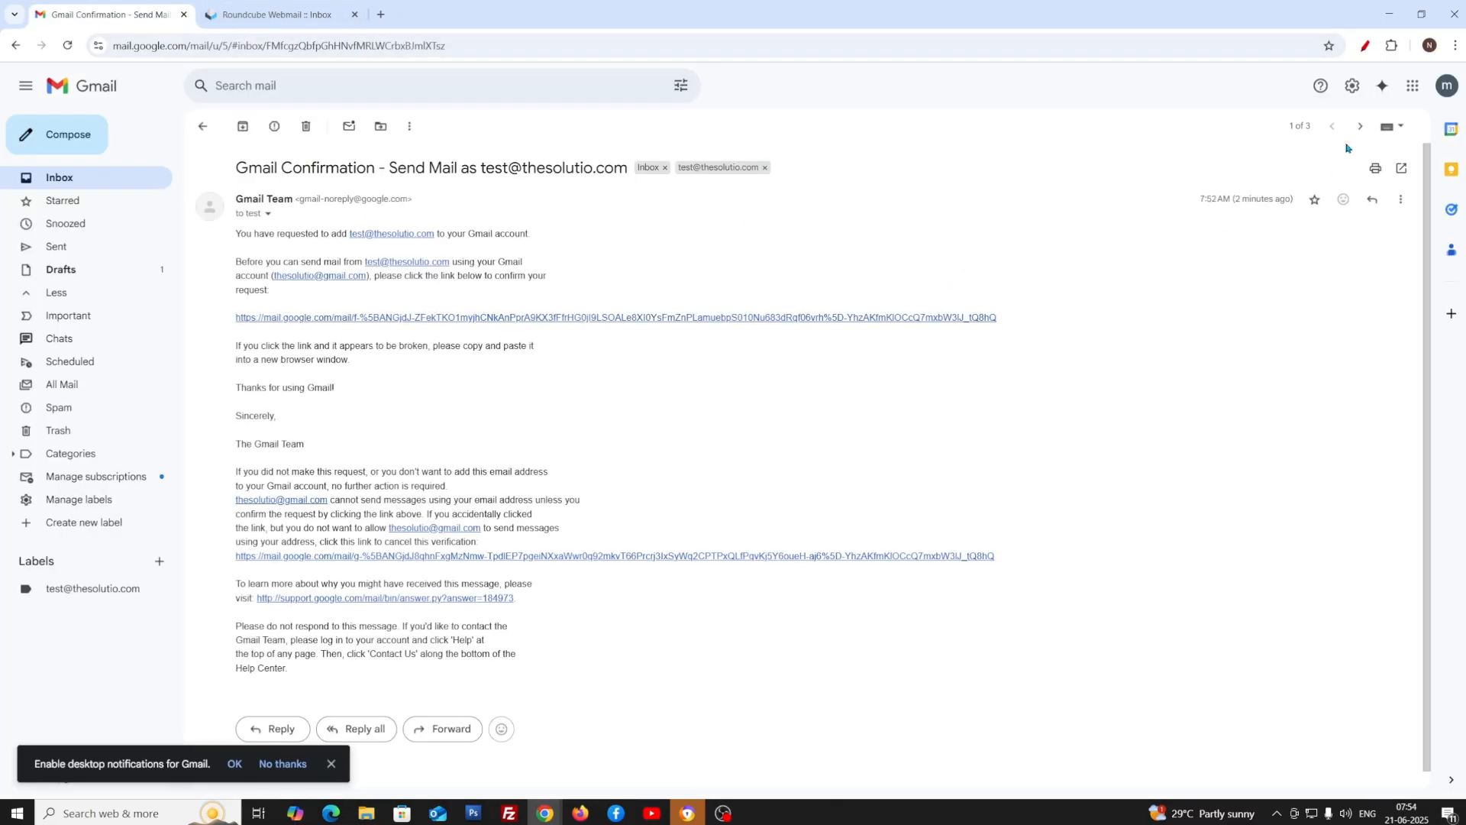
# Return to the Accounts and Import settings page
pyautogui.click(1350, 93)
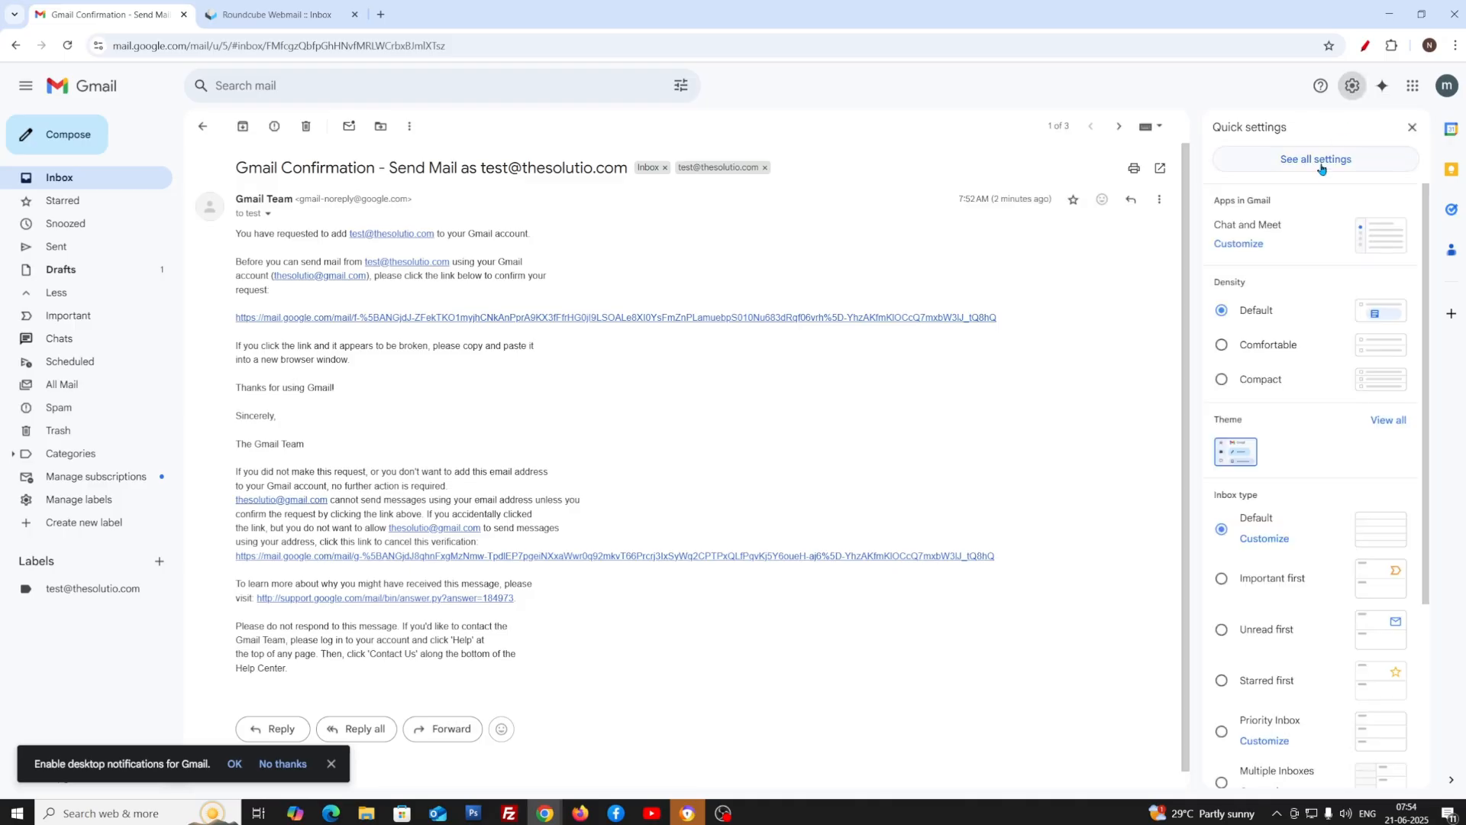
pyautogui.click(1322, 167)
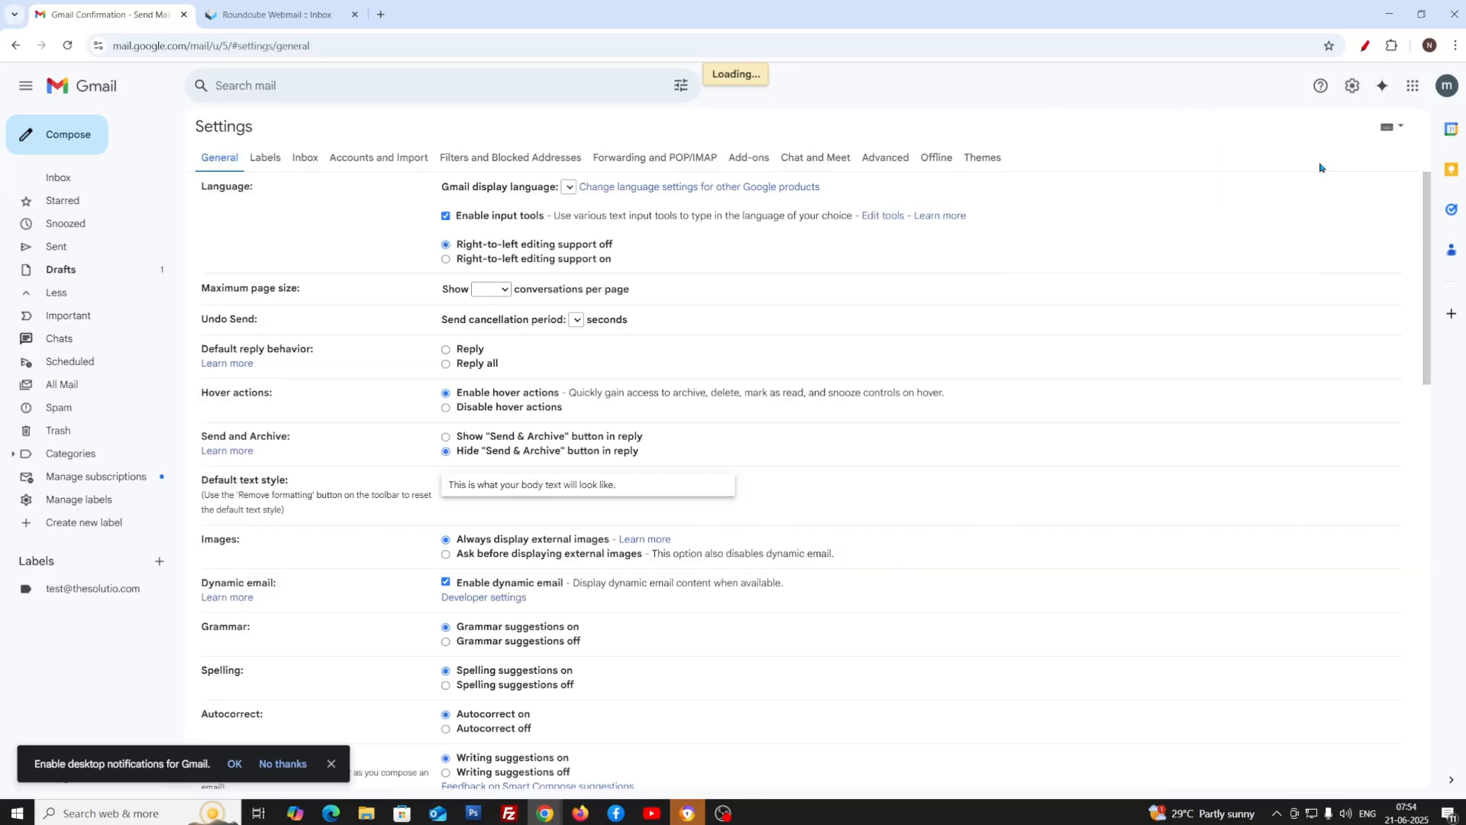
pyautogui.click(362, 157)
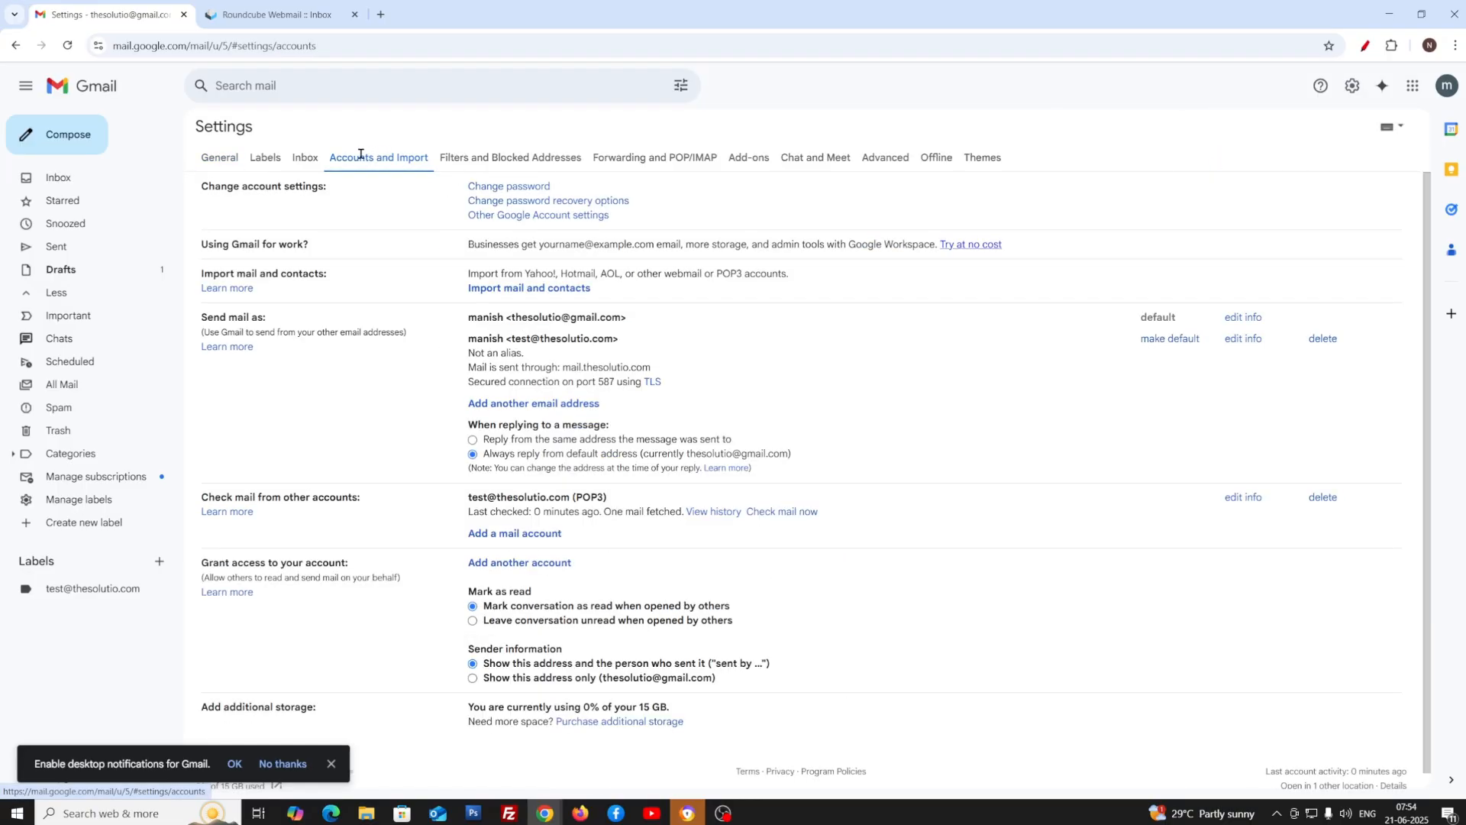
# Make the custom-domain address the default sender, then go back to the Inbox
pyautogui.click(1156, 340)
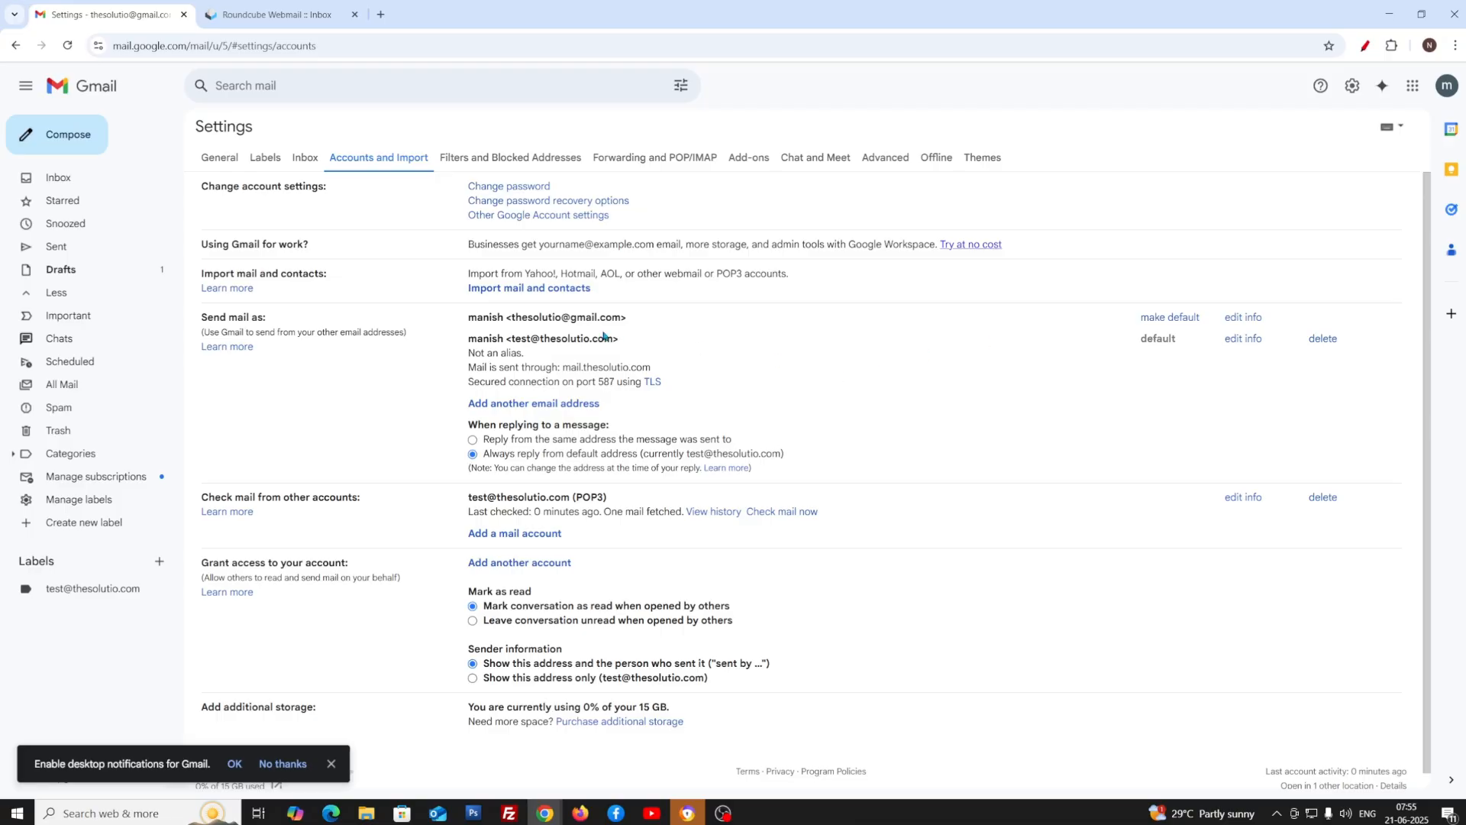
pyautogui.moveTo(620, 340); pyautogui.dragTo(511, 338)
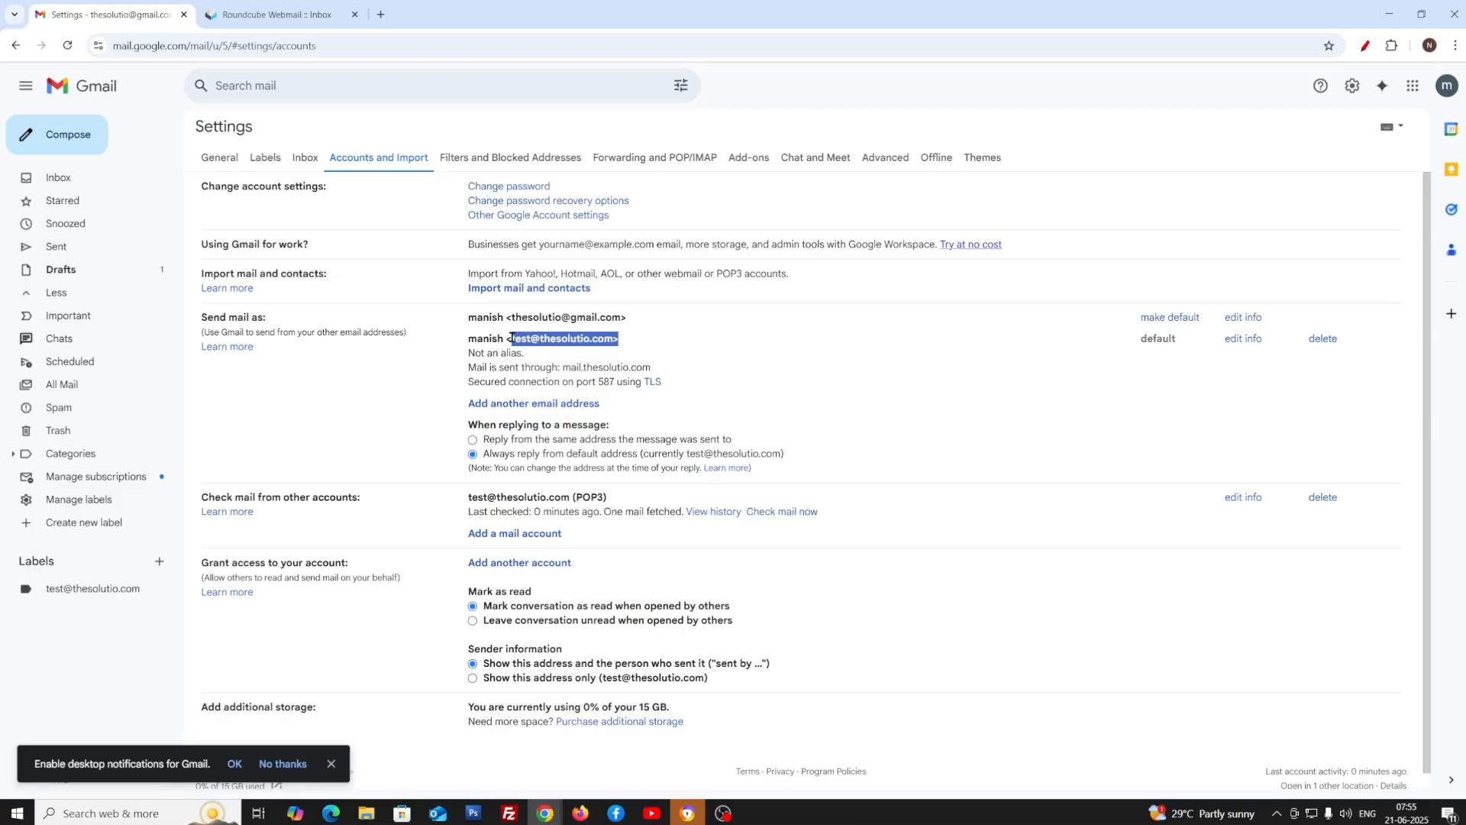
pyautogui.click(937, 351)
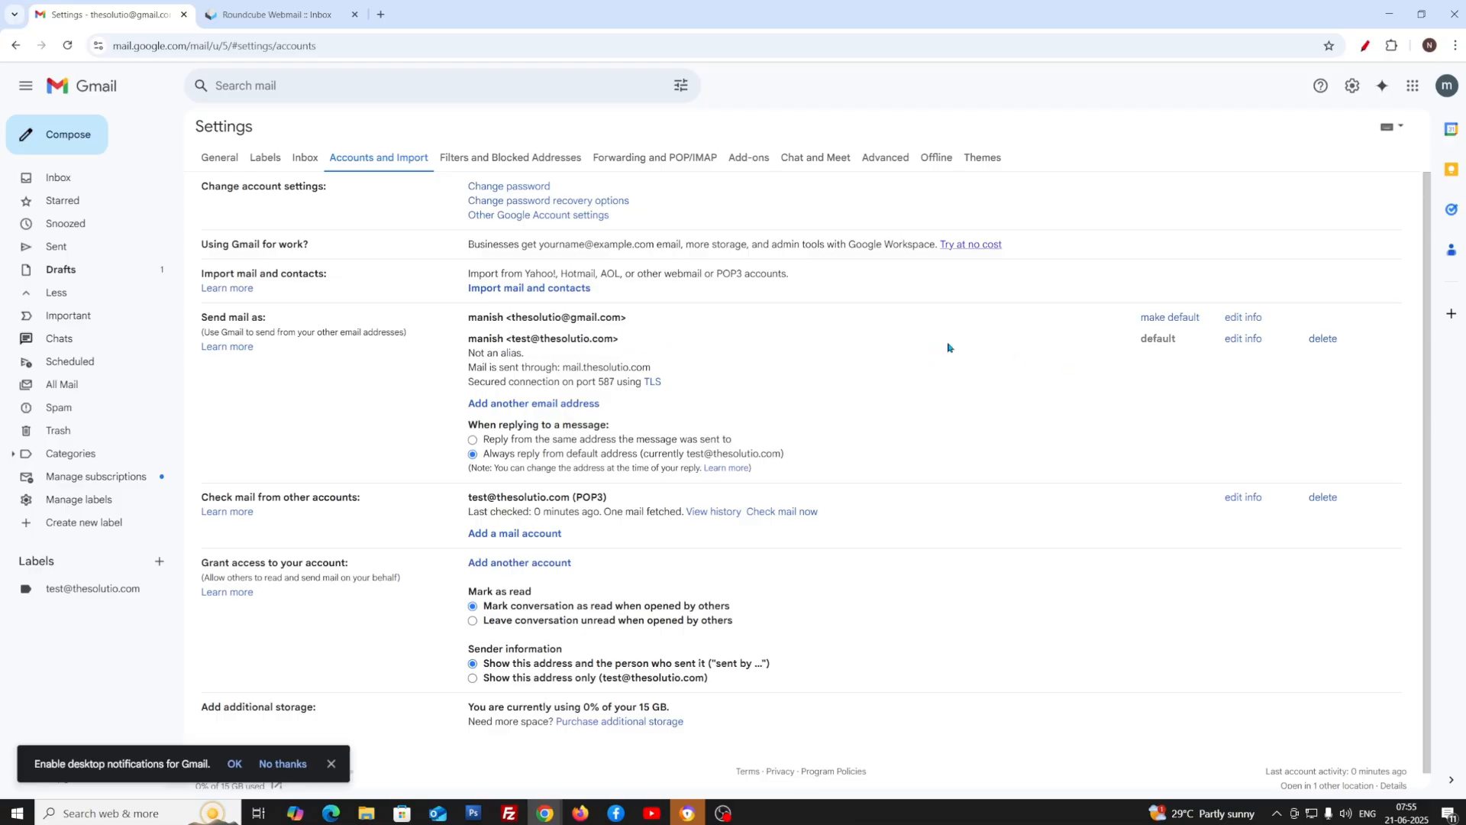
pyautogui.click(115, 178)
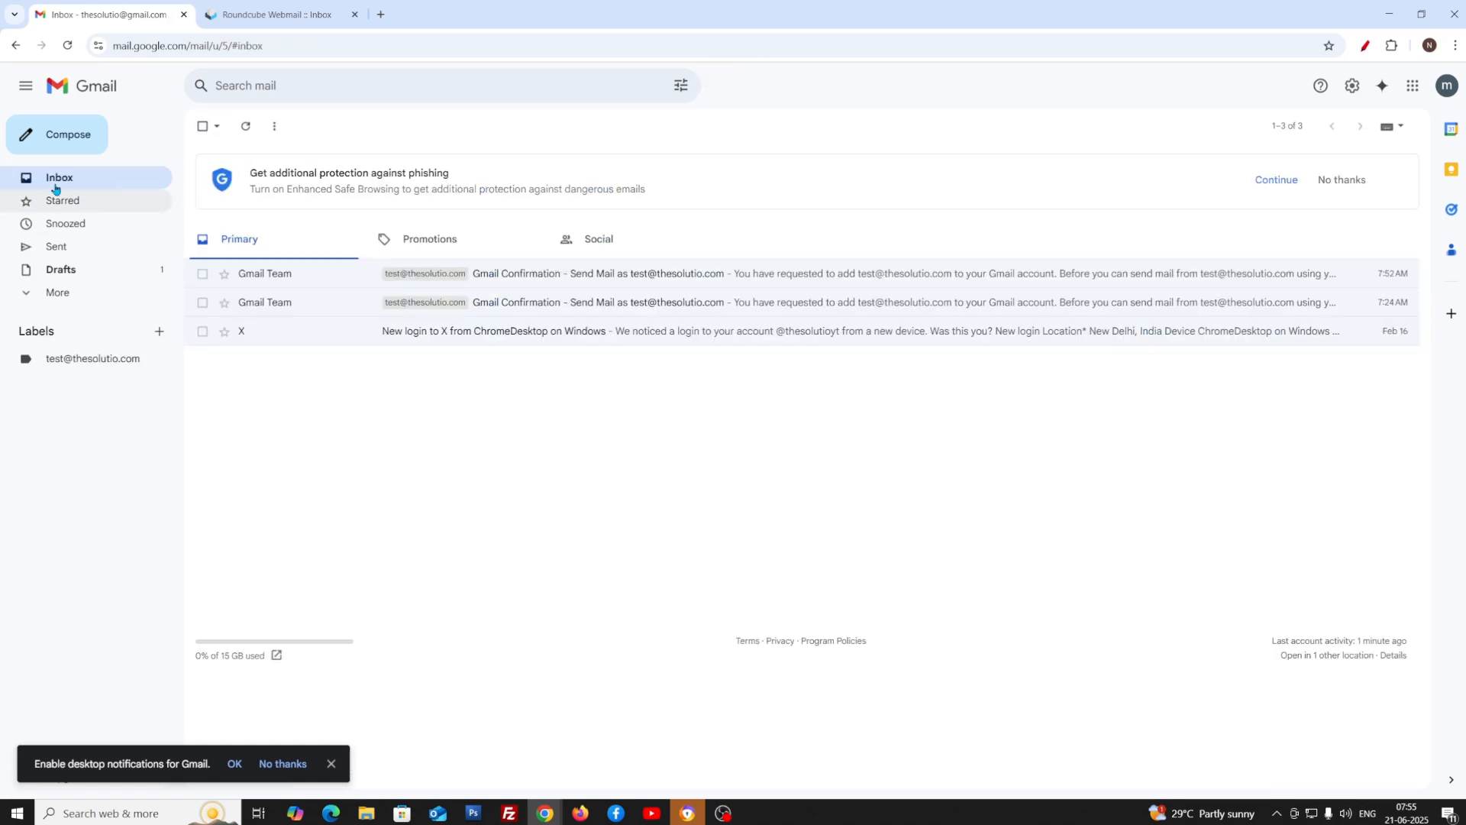
# Compose a new message showing the custom-domain address as the sender
pyautogui.click(70, 134)
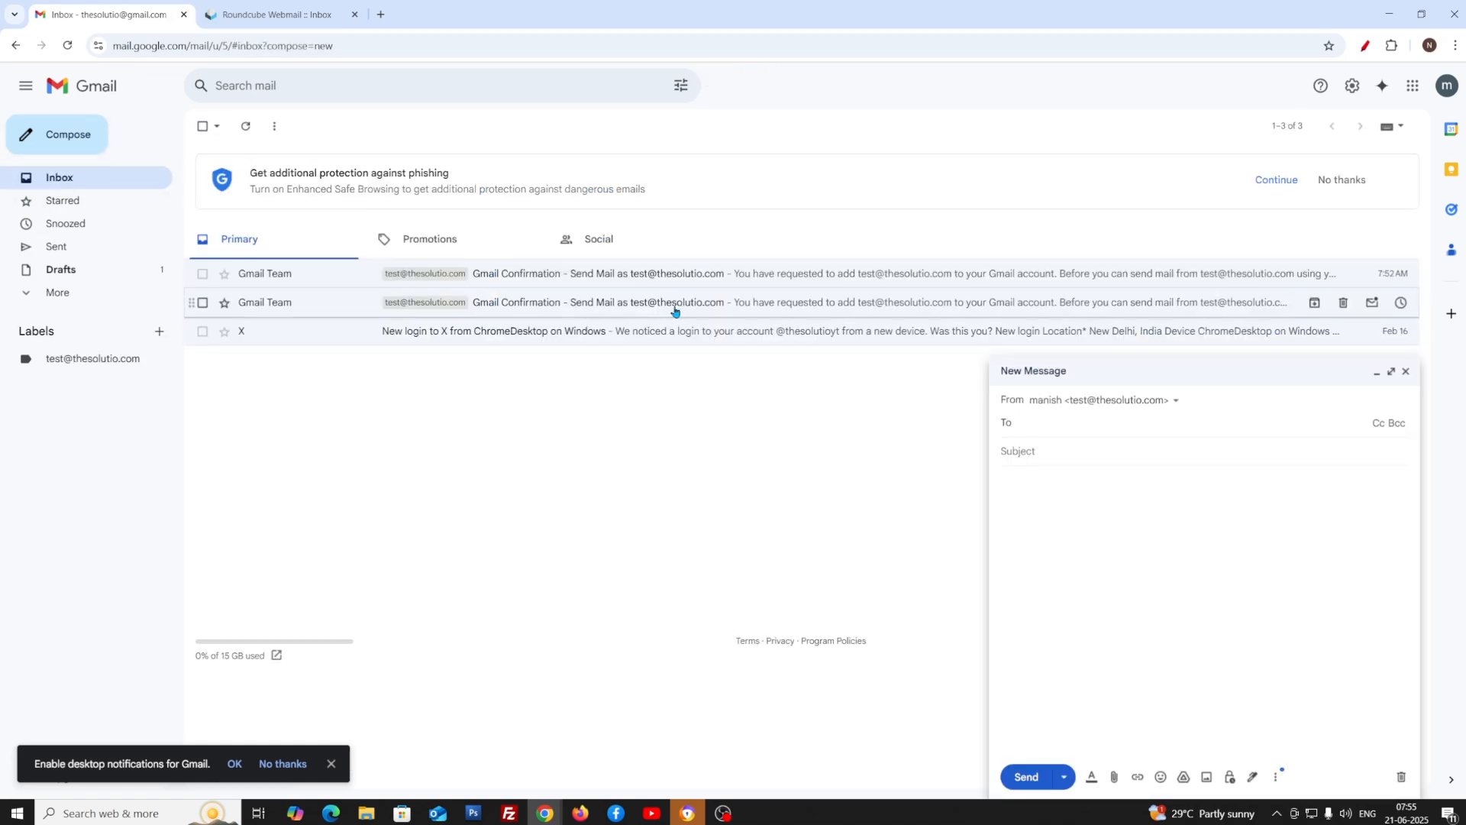